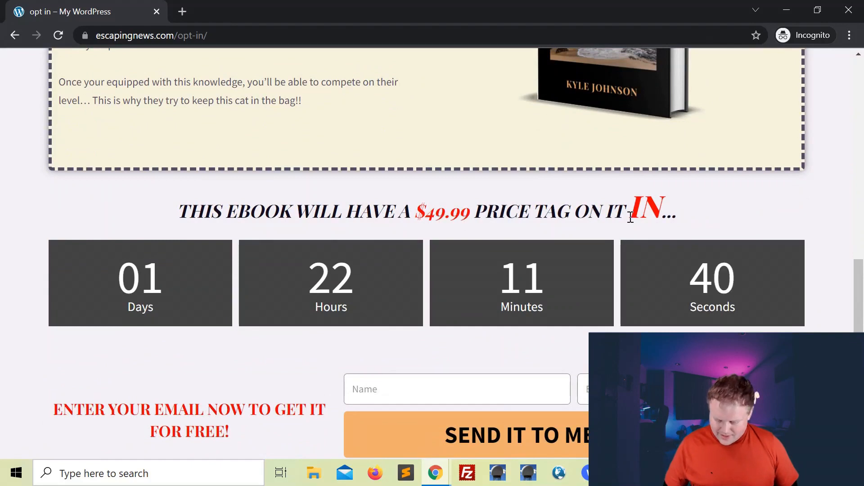
Step: Scroll the live opt-in page down past the countdown to the signup form
scroll(411, 264, "down", 1)
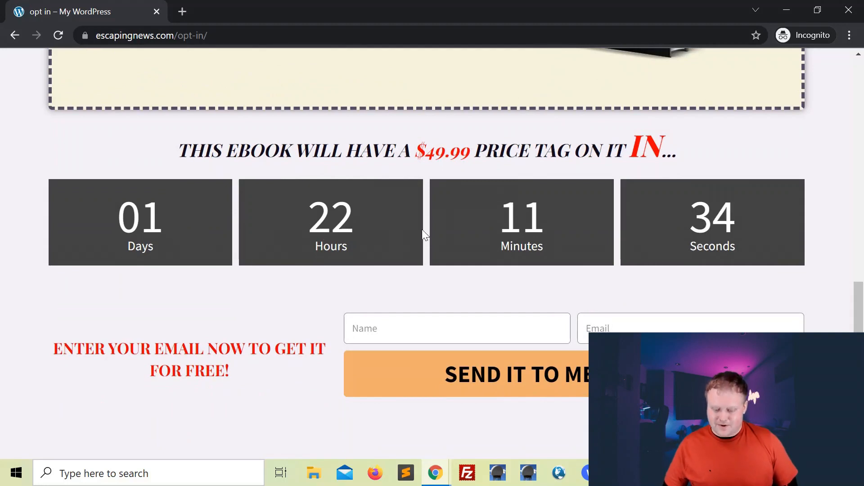
scroll(422, 229, "down", 1)
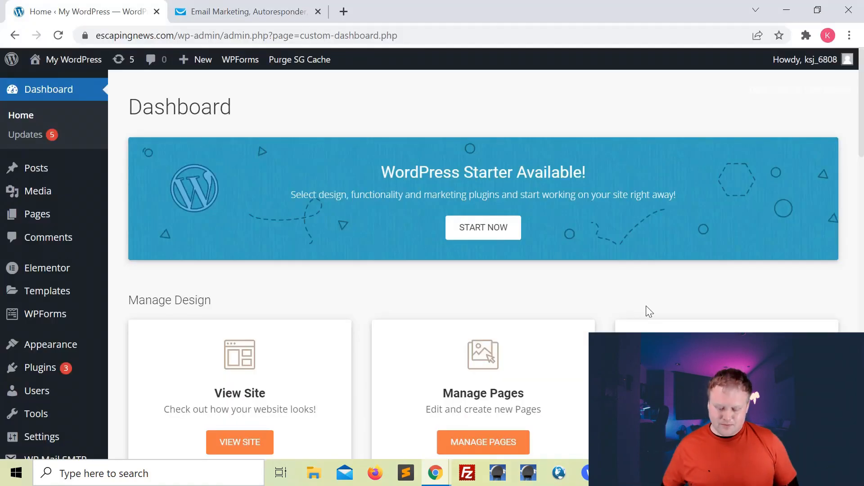
Step: Open the 'opt in' page from the Pages list in Elementor in a new tab
left_click(35, 217)
scroll(473, 331, "down", 4)
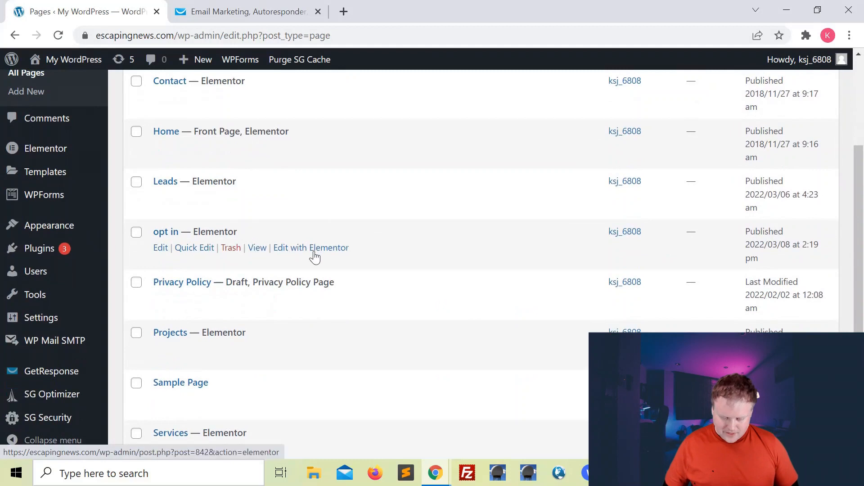
right_click(316, 254)
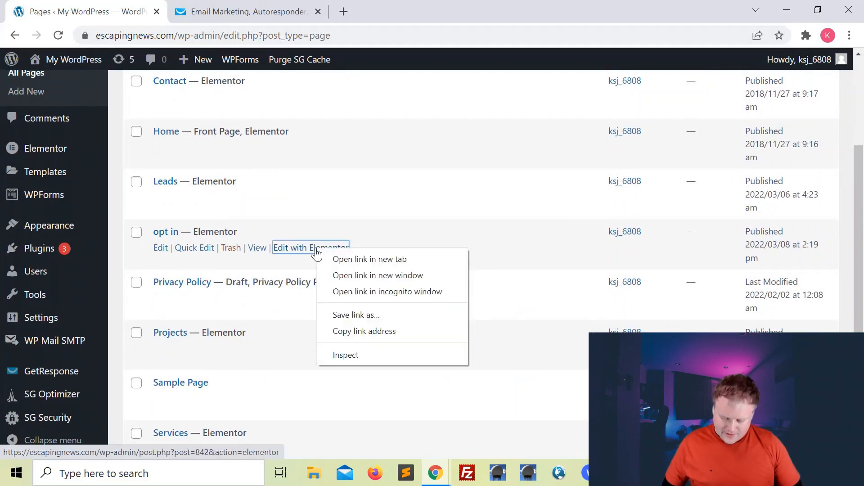
left_click(344, 256)
left_click(242, 6)
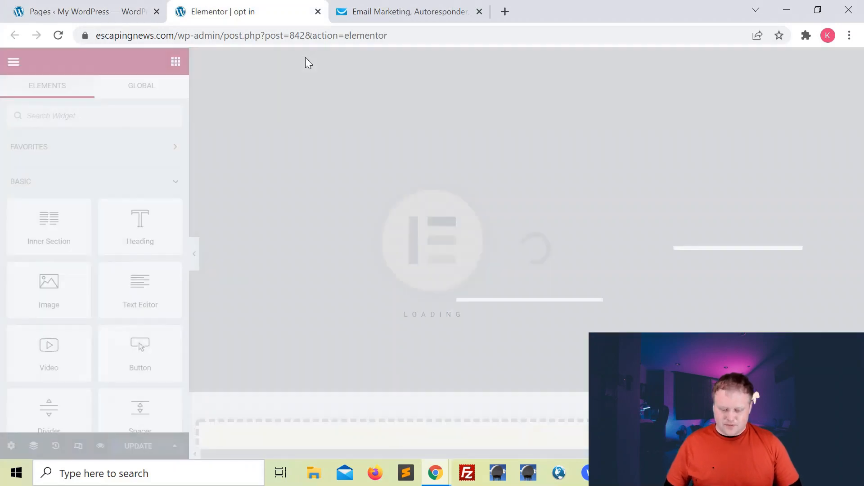
Step: Delete the old opt-in form widget and search the widget panel for 'form'
scroll(741, 135, "down", 18)
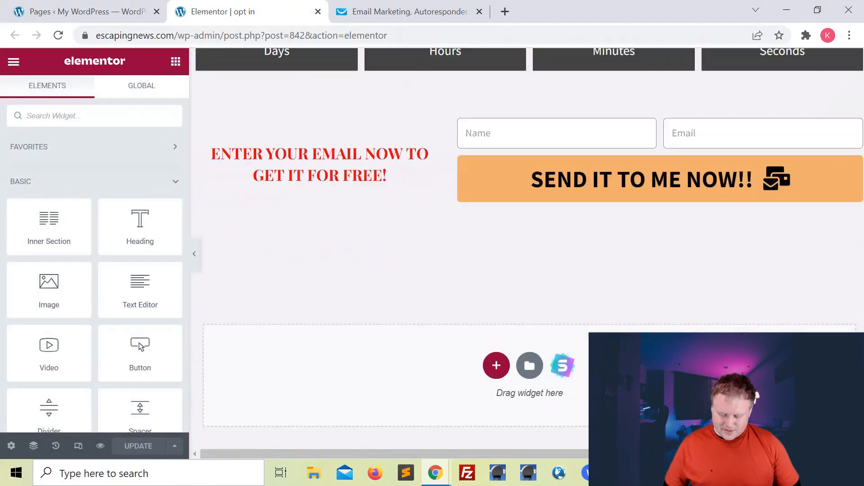
scroll(742, 135, "up", 4)
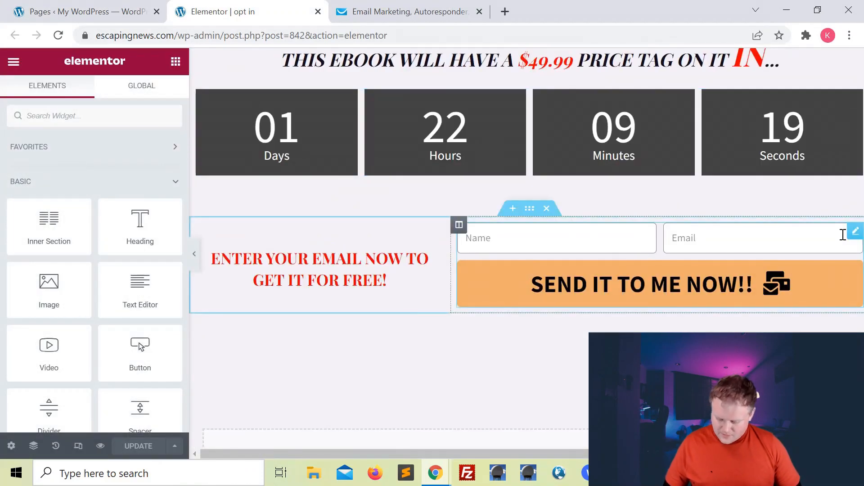
right_click(857, 236)
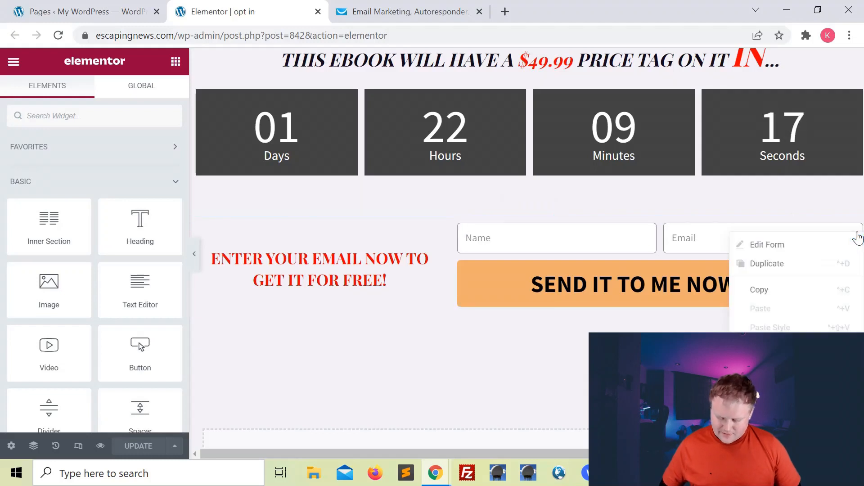
left_click(761, 424)
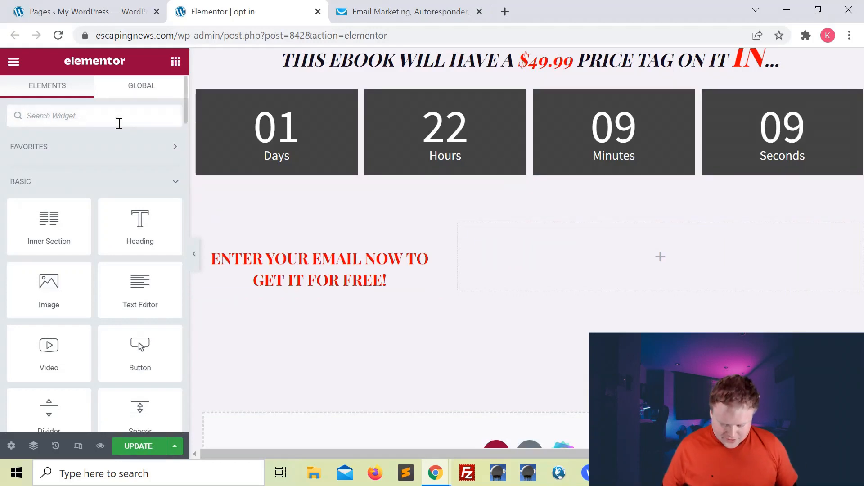
type("form")
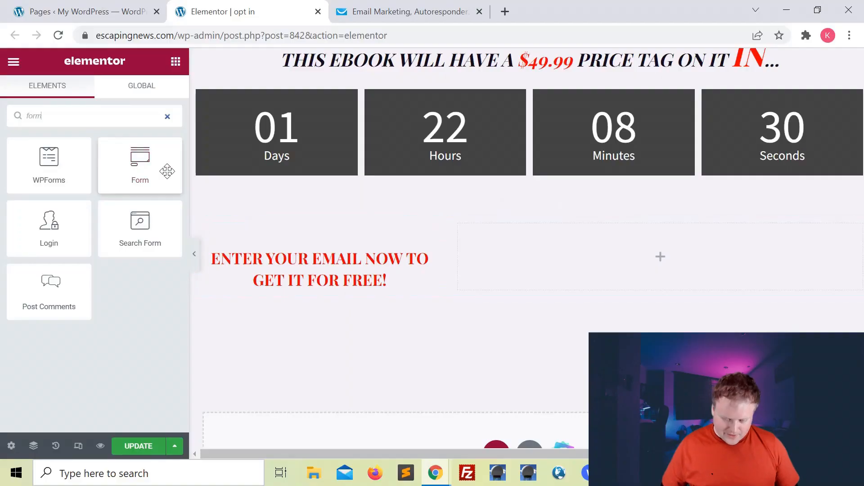
Step: Drop a Form widget into the empty column beside the red headline and remove its Message field
left_click_drag(151, 167, 599, 216)
left_click_drag(356, 199, 661, 252)
scroll(640, 279, "down", 1)
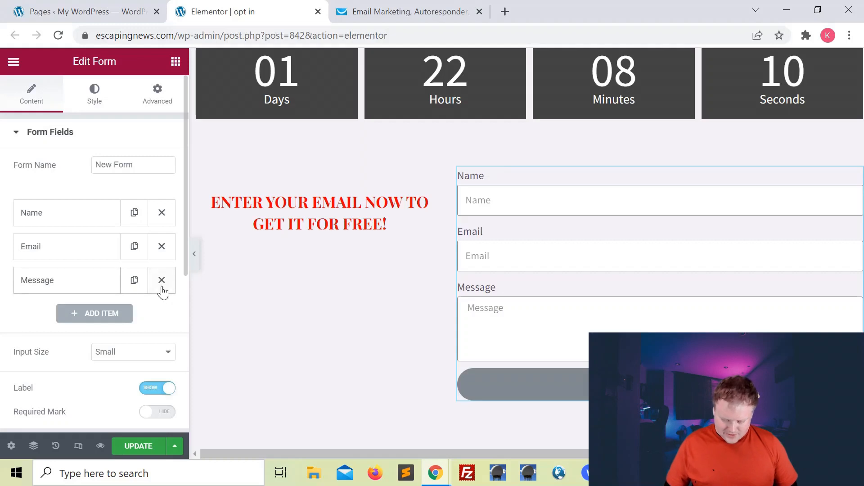
left_click(162, 281)
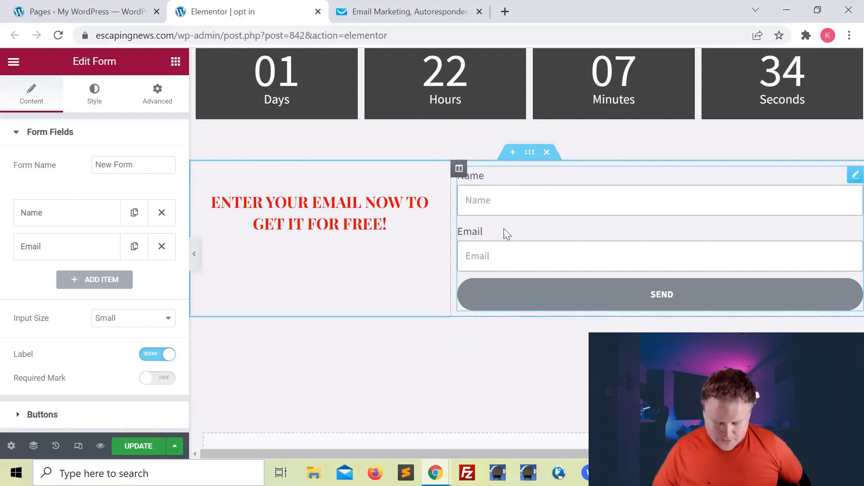
Step: Clear the Name and Email field labels so only their placeholders remain
left_click(44, 220)
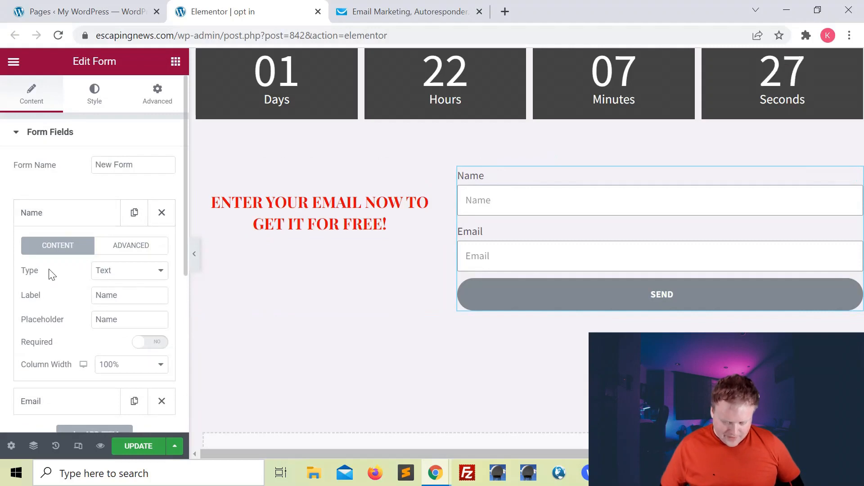
double_click(139, 294)
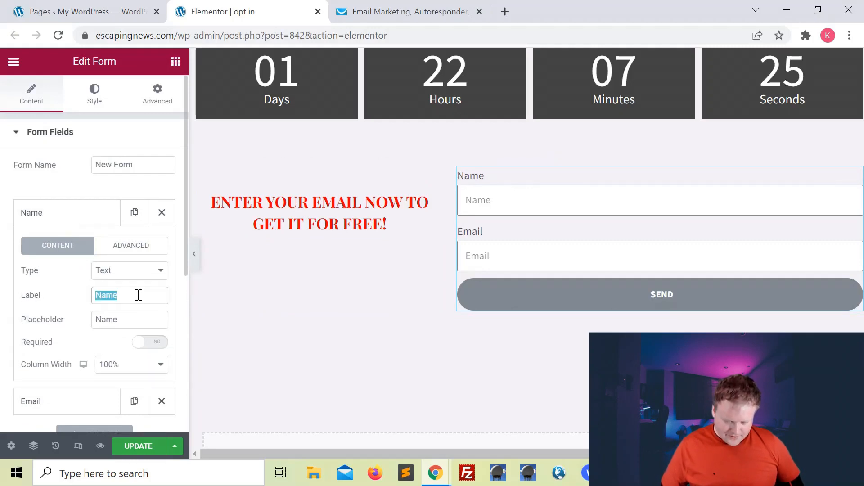
key("BackSpace")
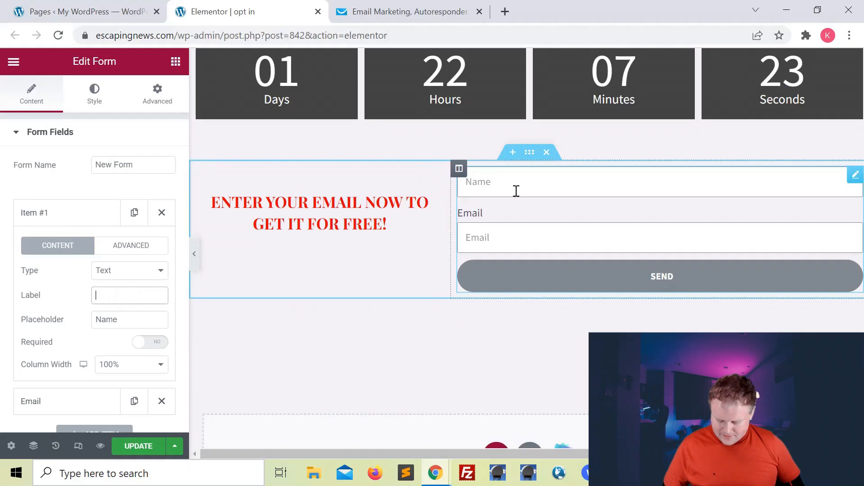
left_click(43, 218)
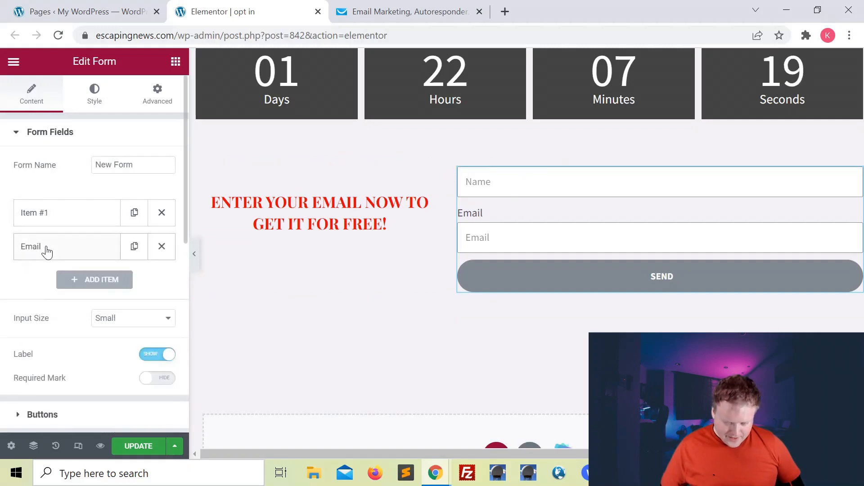
left_click(47, 252)
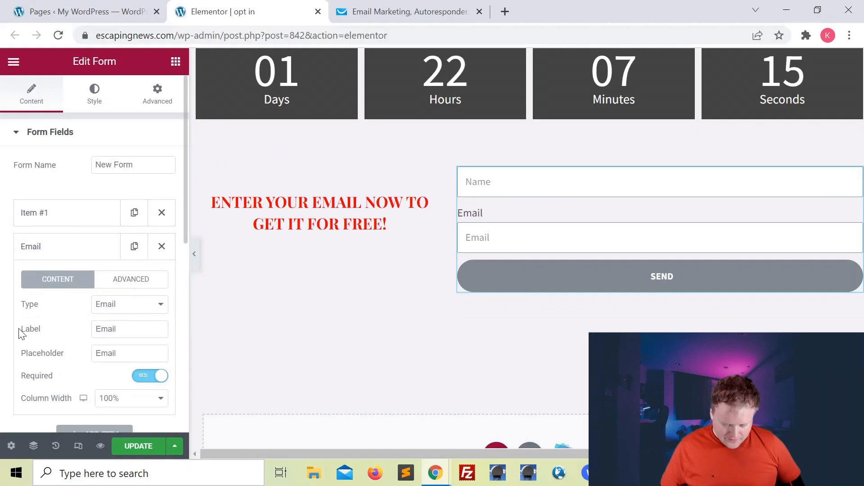
double_click(128, 334)
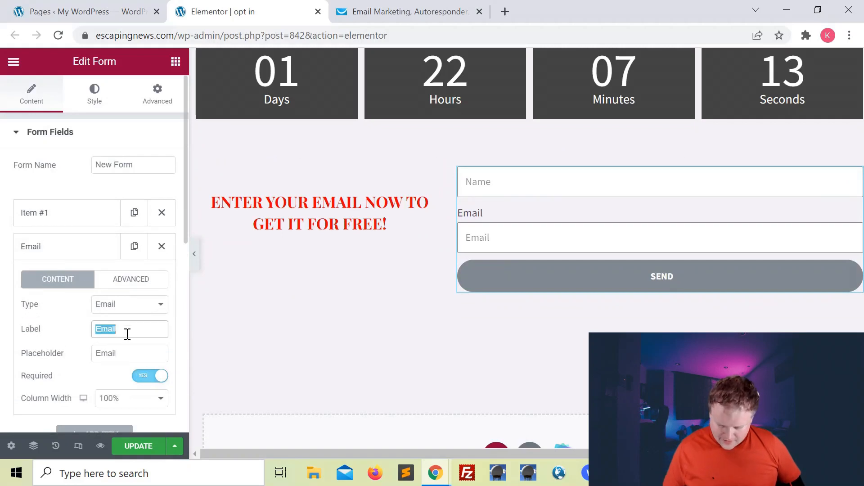
key("BackSpace")
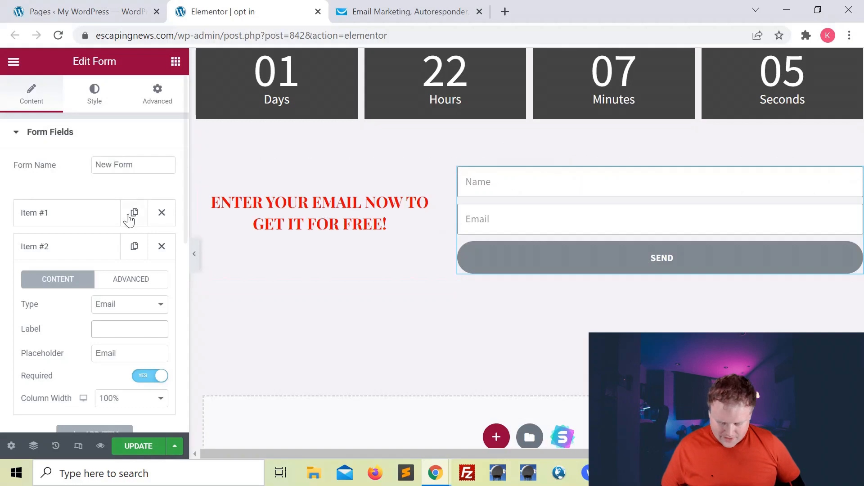
left_click(48, 215)
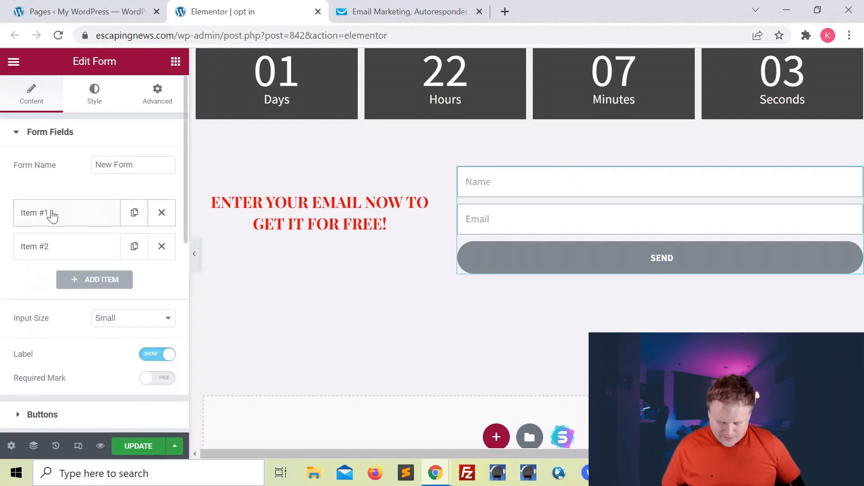
left_click(53, 215)
scroll(71, 159, "down", 1)
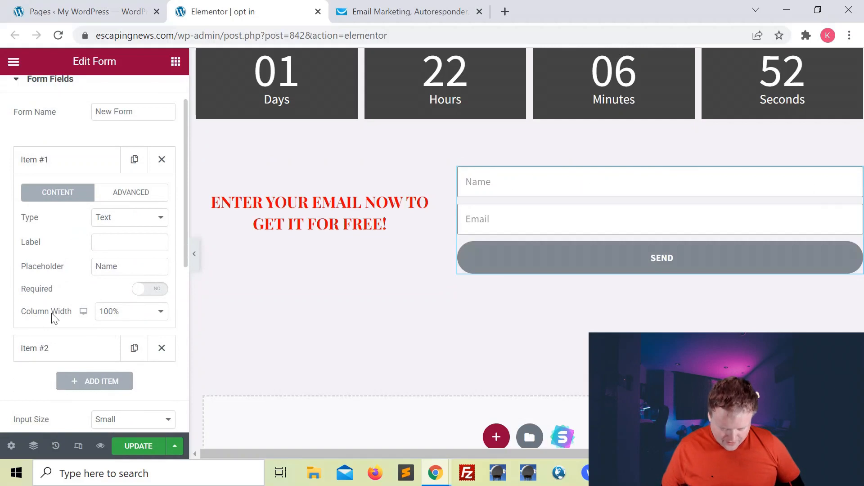
Step: Set the column width of both the Name and Email fields to 50%
left_click(136, 314)
left_click(123, 378)
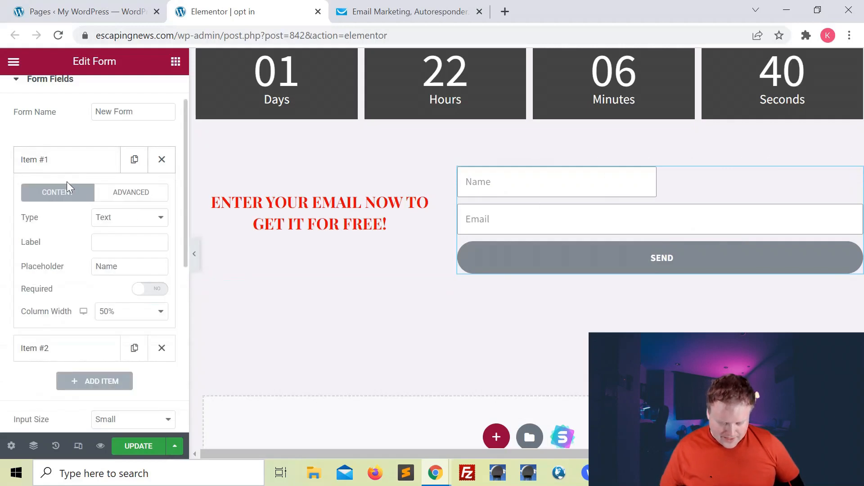
left_click(59, 166)
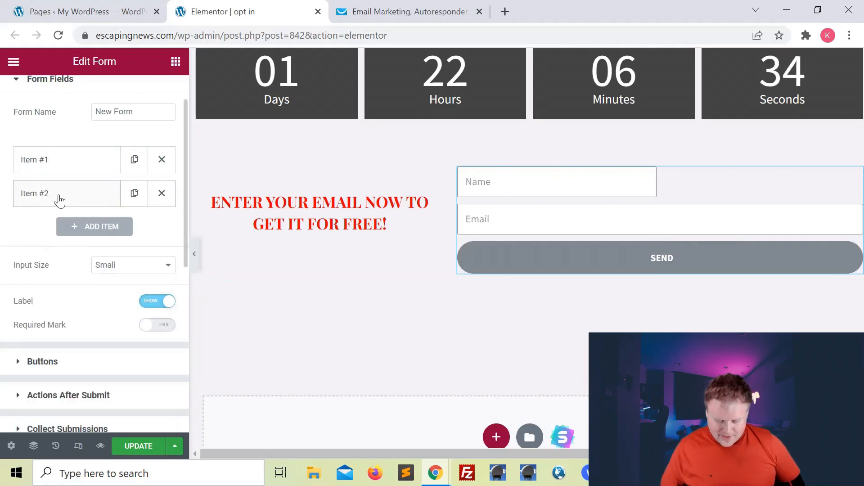
left_click(59, 195)
scroll(59, 199, "down", 2)
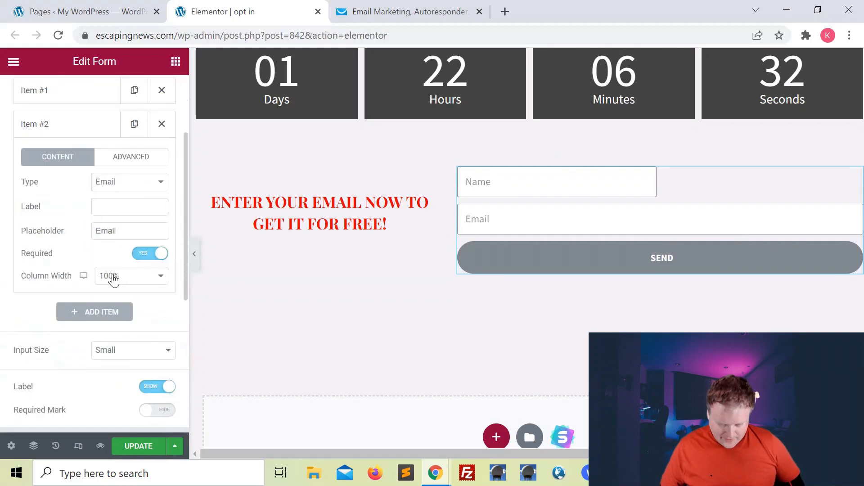
left_click(112, 276)
left_click(112, 345)
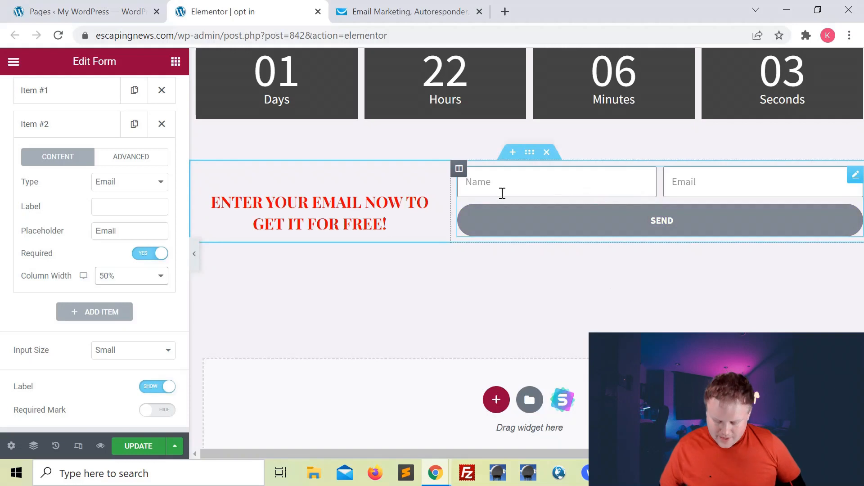
Step: Change the Name field placeholder to 'Your Name...'
scroll(106, 135, "up", 3)
left_click(41, 211)
scroll(54, 144, "down", 2)
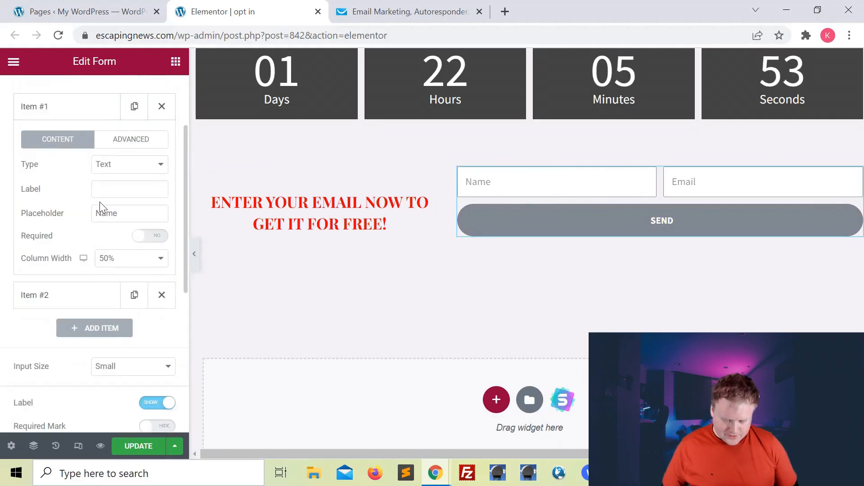
double_click(129, 214)
type("You")
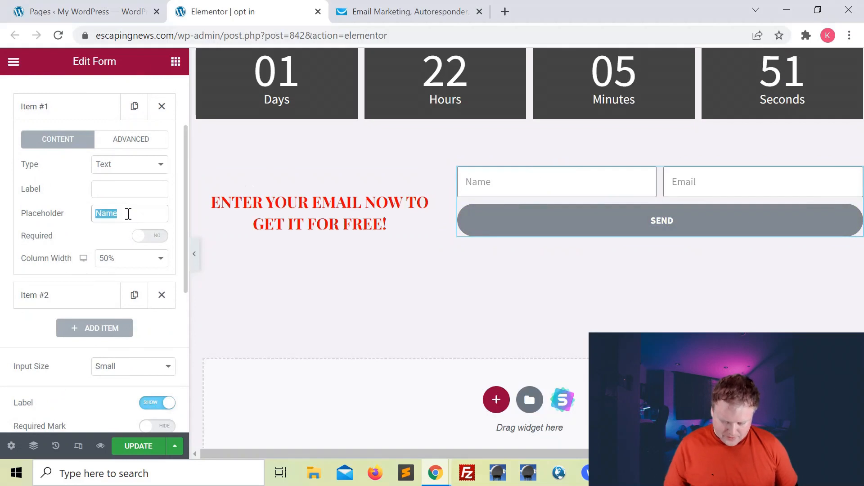
type("r Name")
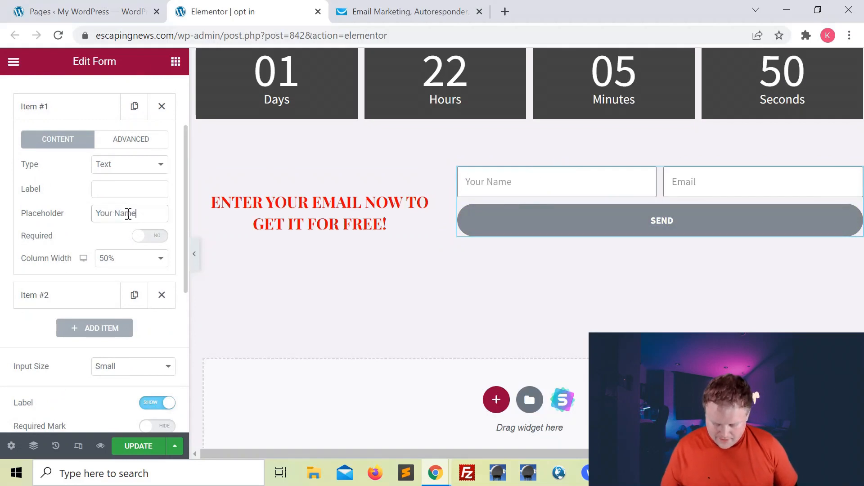
type("...")
left_click(76, 114)
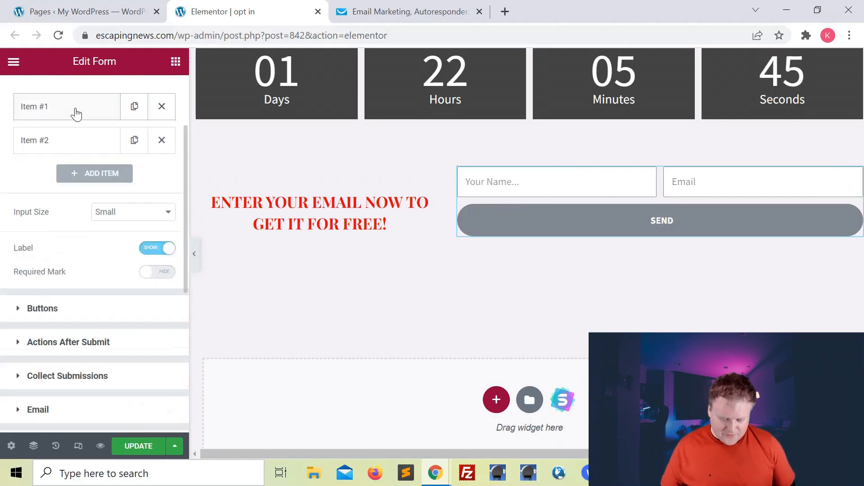
Step: Change the Email field placeholder to 'Your Email...' and check the form preview
left_click(75, 149)
double_click(126, 250)
type("Your Email...")
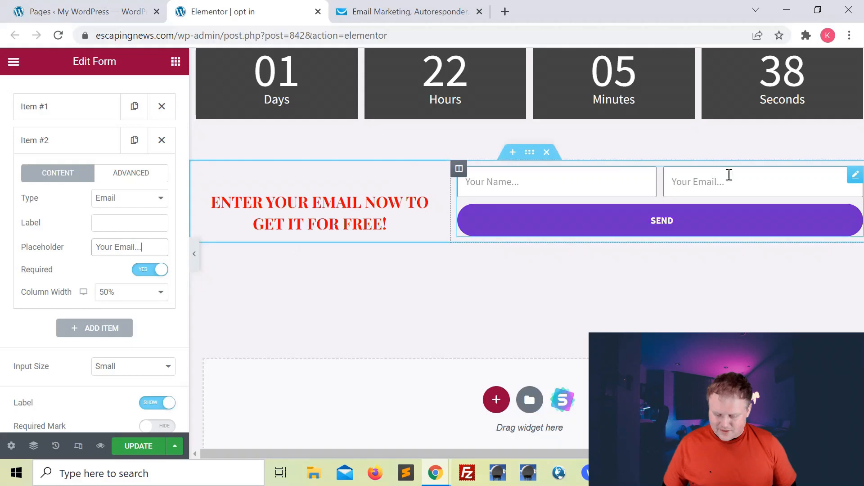
left_click(626, 218)
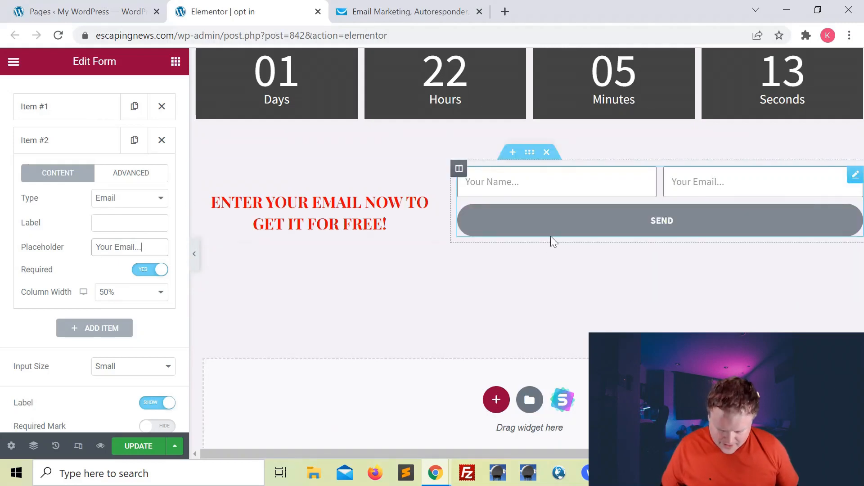
scroll(80, 162, "down", 1)
scroll(81, 162, "down", 5)
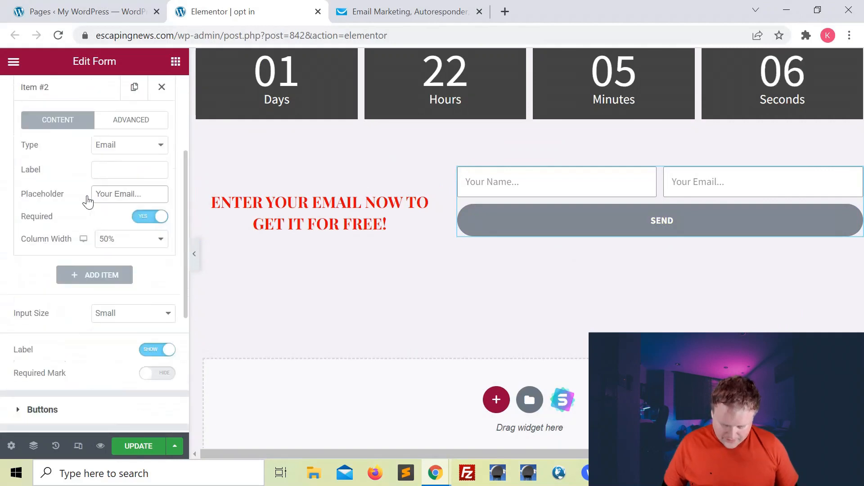
scroll(86, 199, "down", 5)
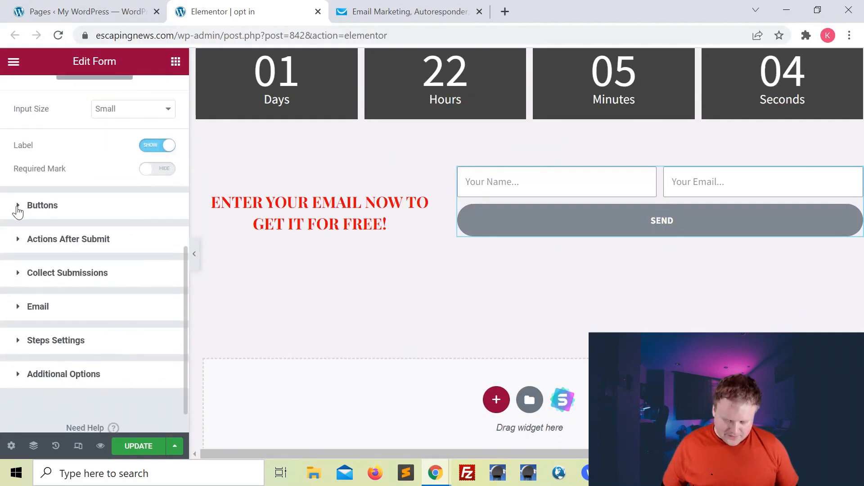
Step: Replace the submit button text 'Send' with 'Send It To Me Now!!'
left_click(18, 211)
scroll(18, 212, "down", 2)
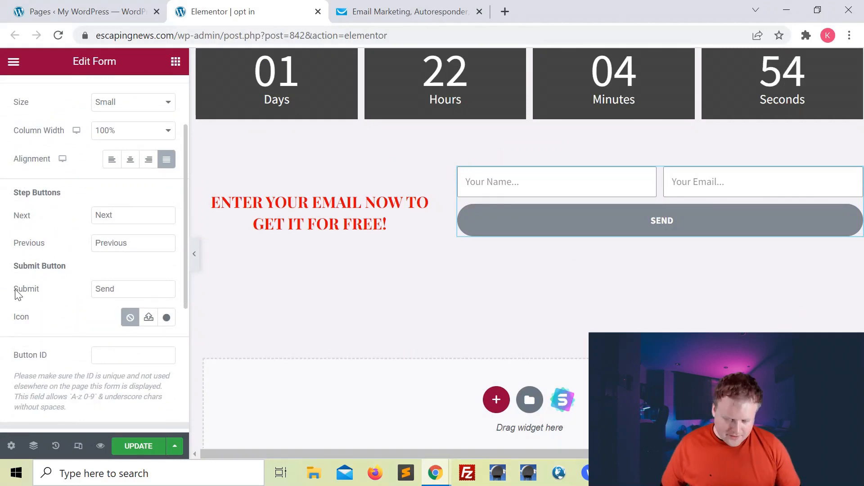
left_click_drag(14, 292, 77, 295)
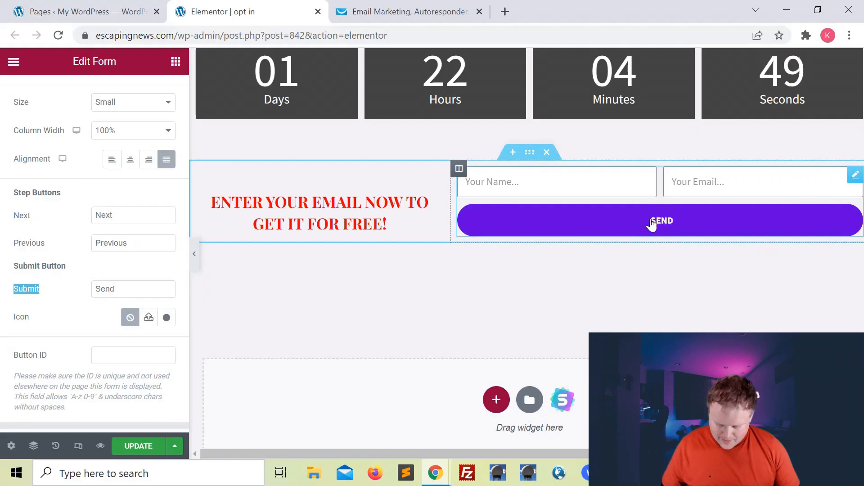
double_click(134, 291)
key("BackSpace")
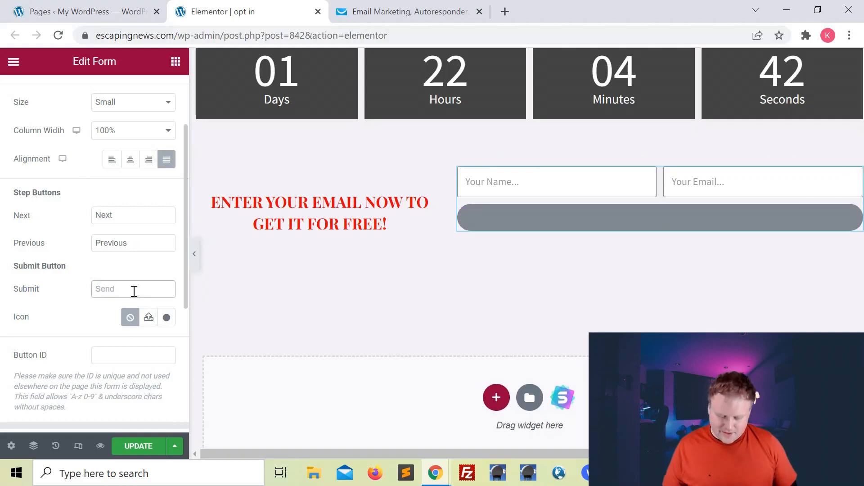
type("Send It To Me Now!!")
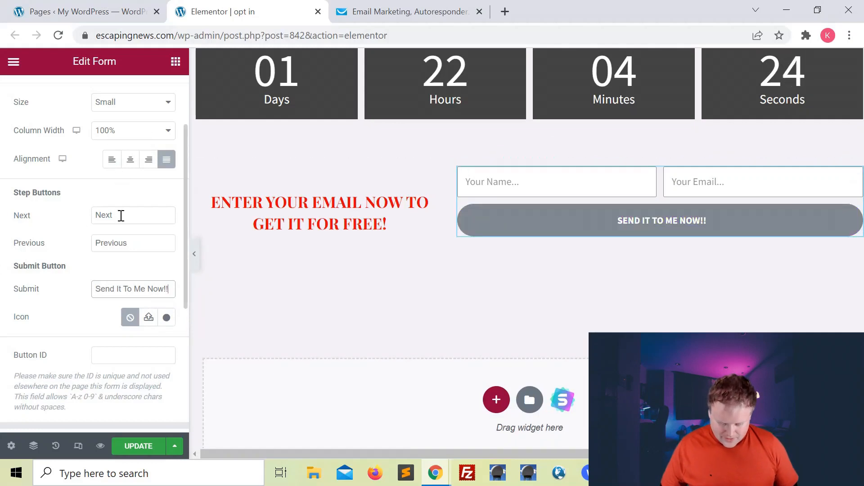
scroll(121, 216, "up", 2)
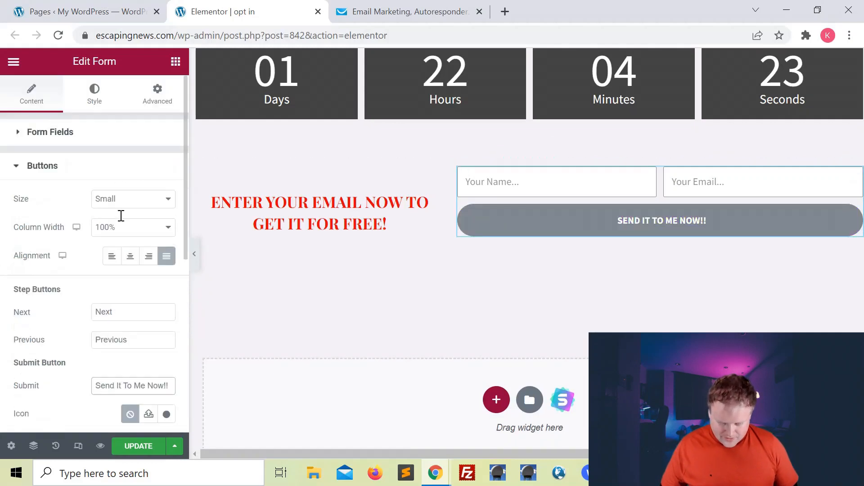
Step: Enlarge the submit button's text to typography size 39
left_click(104, 111)
scroll(119, 268, "down", 5)
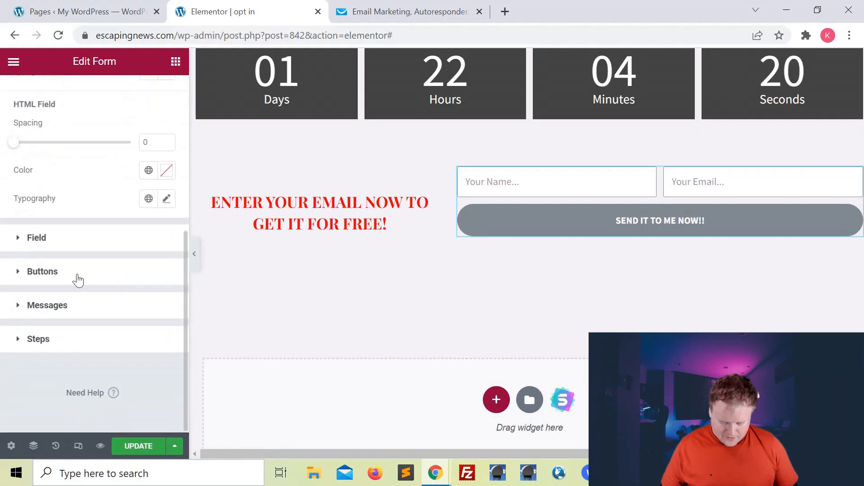
left_click(20, 272)
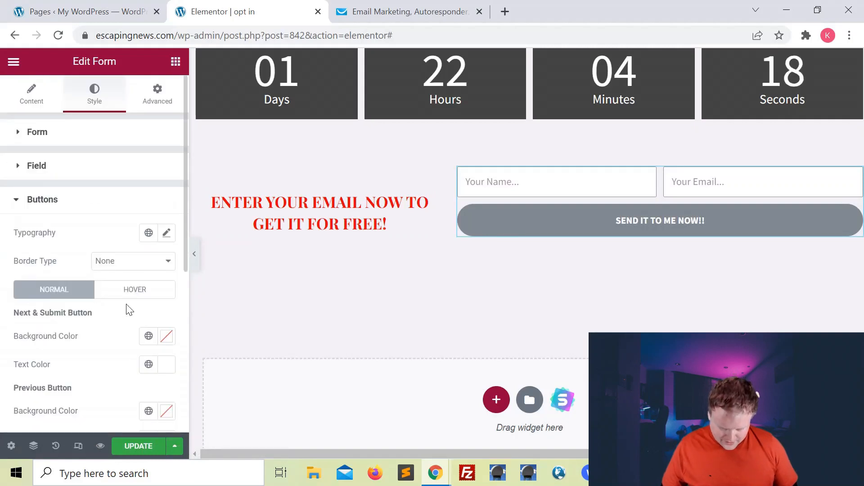
scroll(130, 309, "down", 2)
left_click(166, 167)
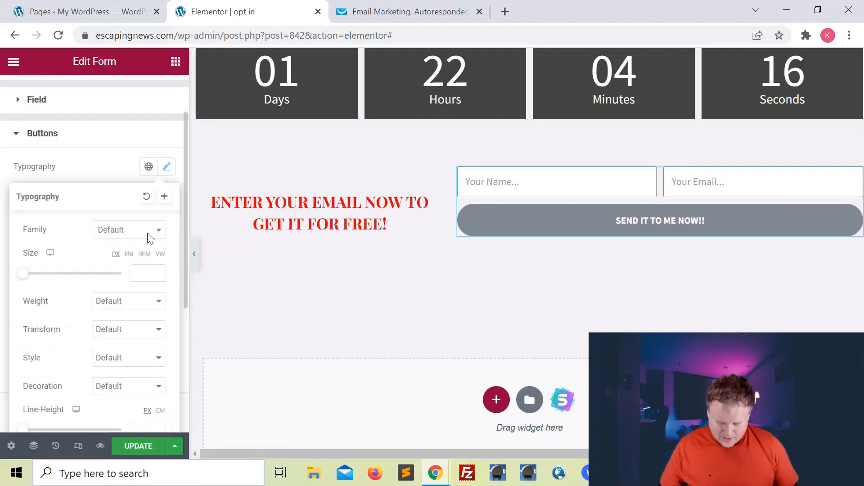
left_click_drag(25, 275, 40, 282)
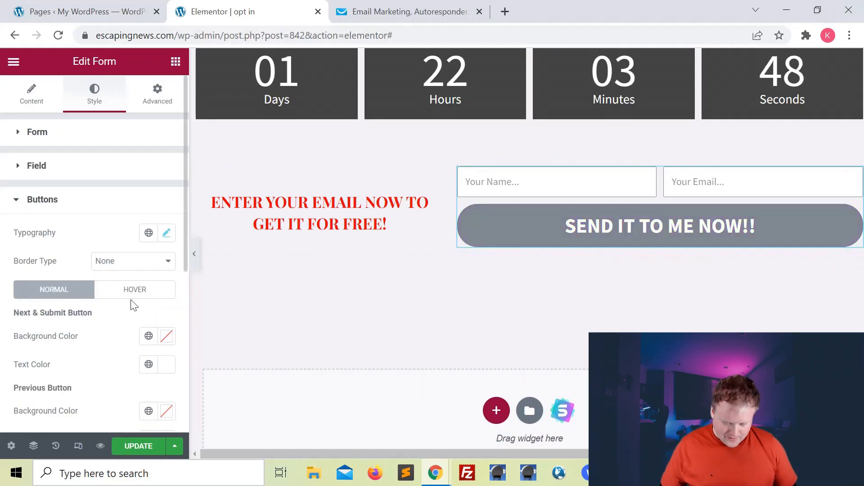
Step: Set the submit button text colour to black (#000000)
scroll(132, 304, "down", 1)
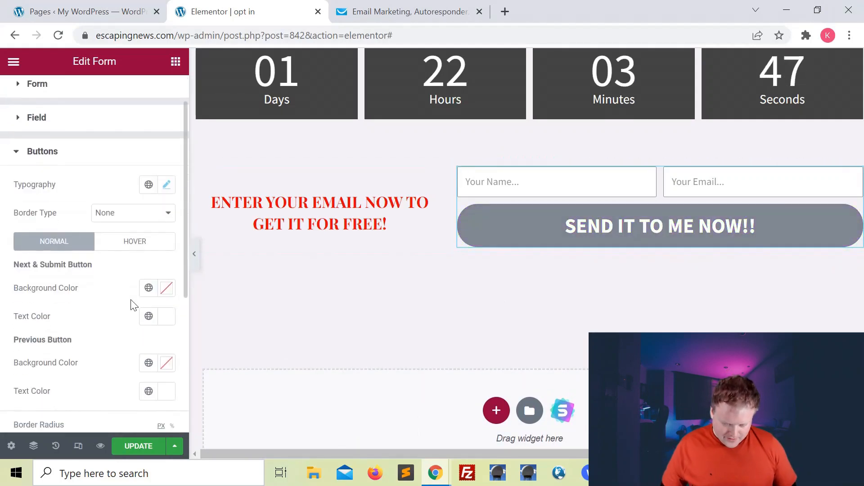
left_click(167, 321)
left_click(115, 174)
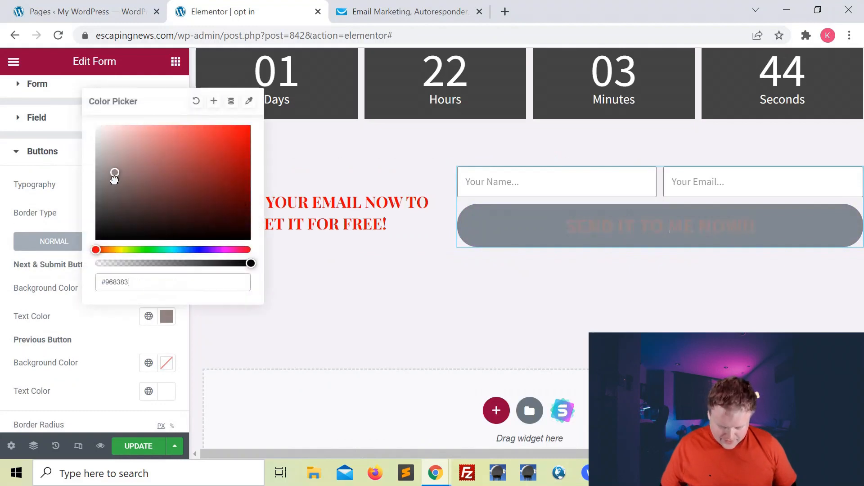
left_click_drag(115, 179, 93, 247)
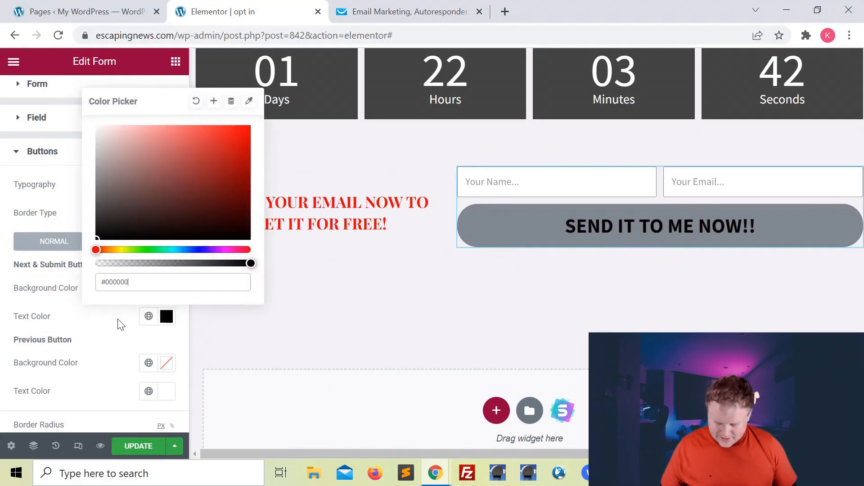
left_click(199, 144)
scroll(72, 133, "up", 1)
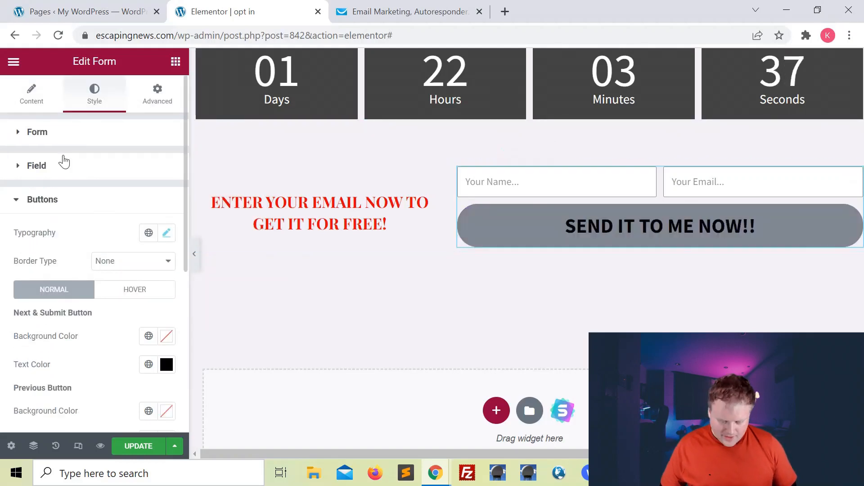
left_click(32, 96)
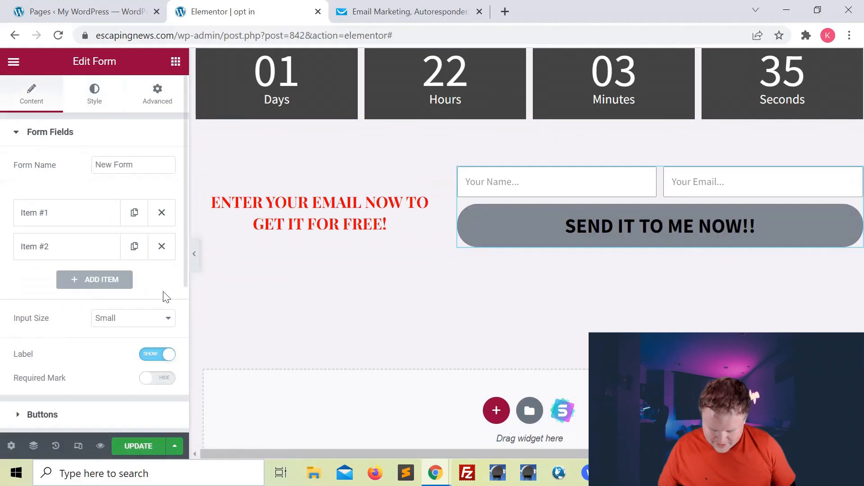
scroll(90, 283, "down", 5)
left_click(20, 176)
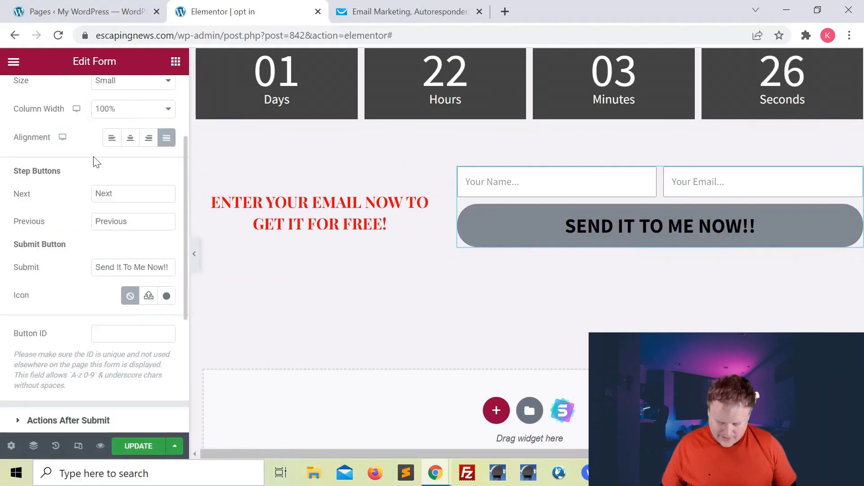
Step: Add the Mail bulk icon to the submit button
left_click(166, 297)
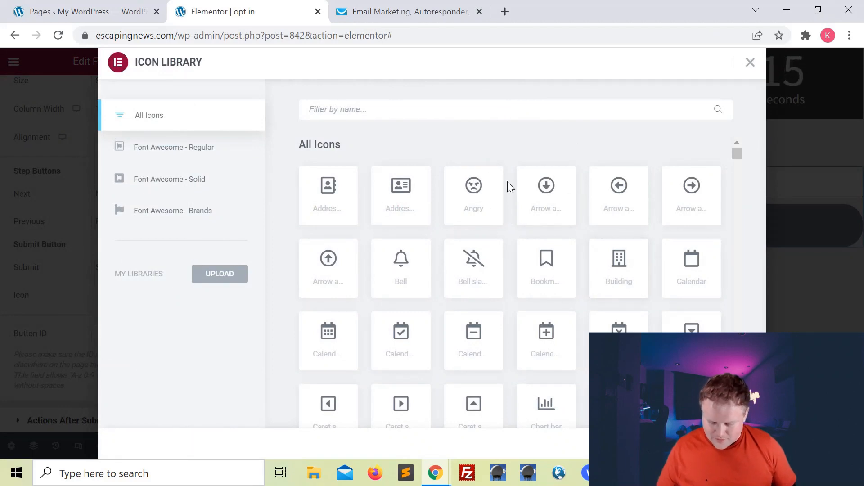
type("mail")
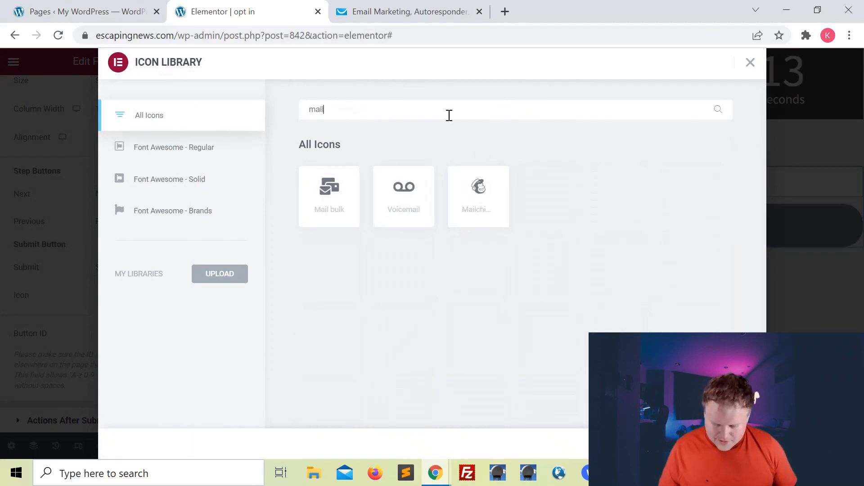
left_click(330, 208)
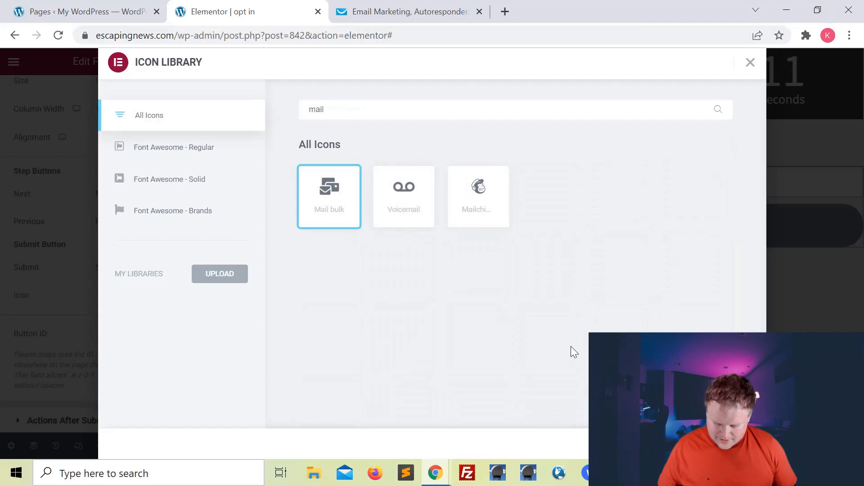
left_click(732, 443)
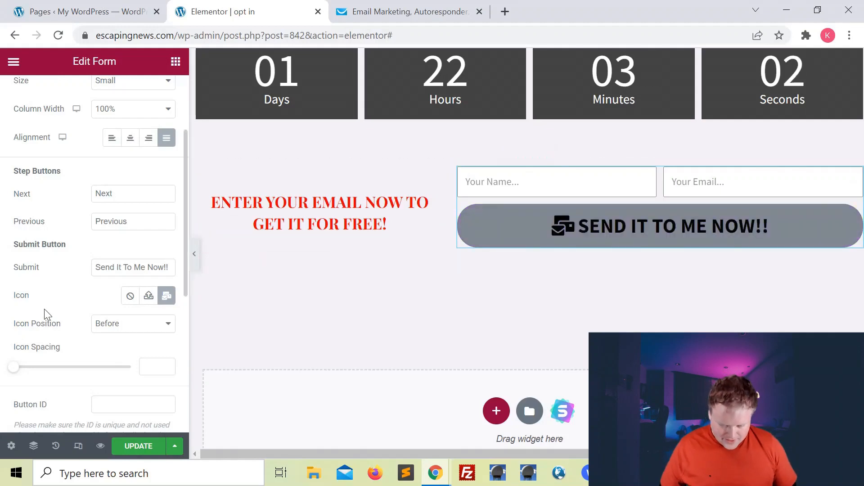
Step: Place the icon after the button text and add spacing between them
scroll(44, 309, "down", 1)
left_click_drag(10, 272, 62, 284)
left_click(118, 271)
left_click(122, 295)
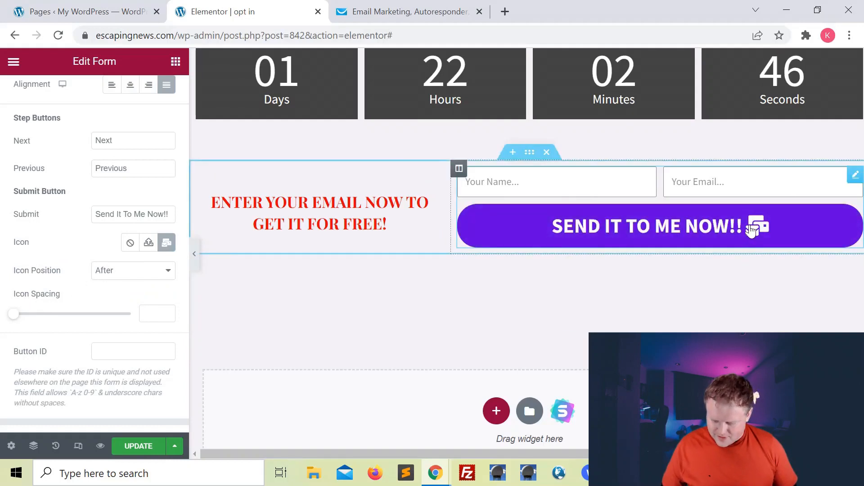
left_click_drag(16, 319, 49, 315)
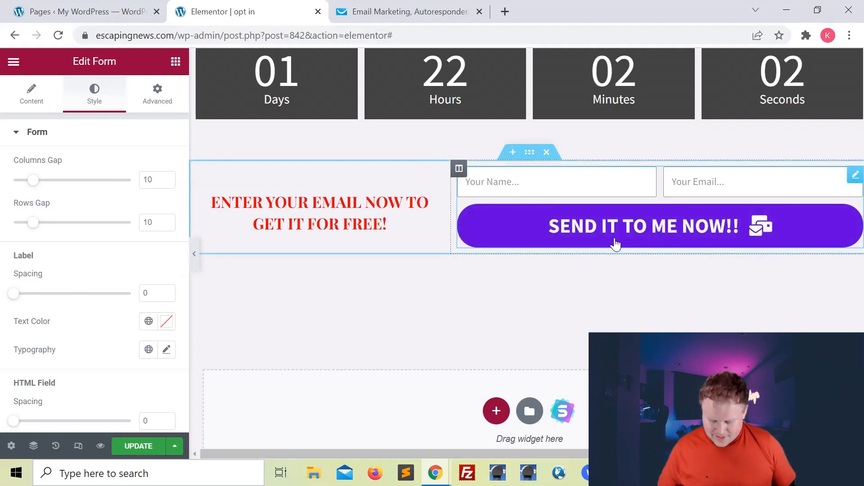
scroll(61, 252, "down", 6)
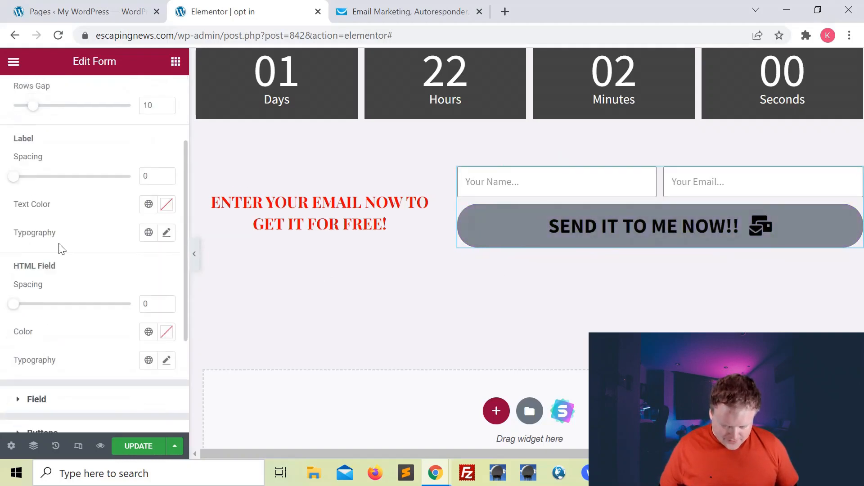
Step: Change the submit button's background colour to orange-tan #E2B364
double_click(15, 272)
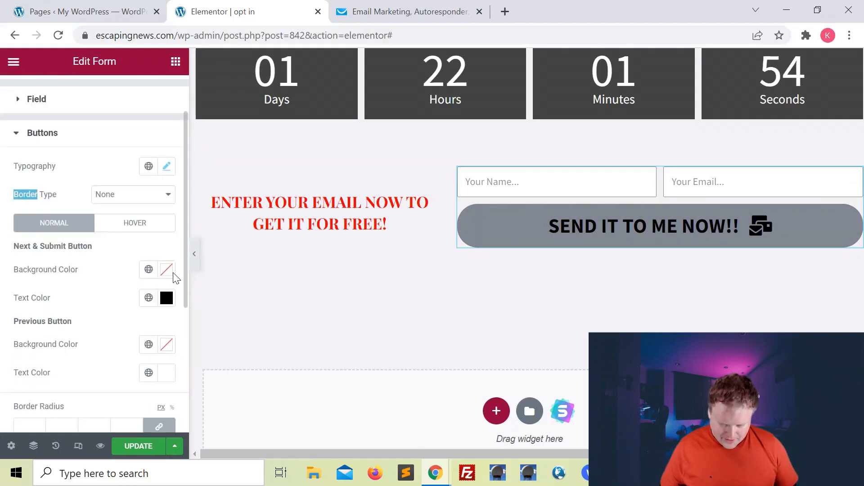
left_click(167, 270)
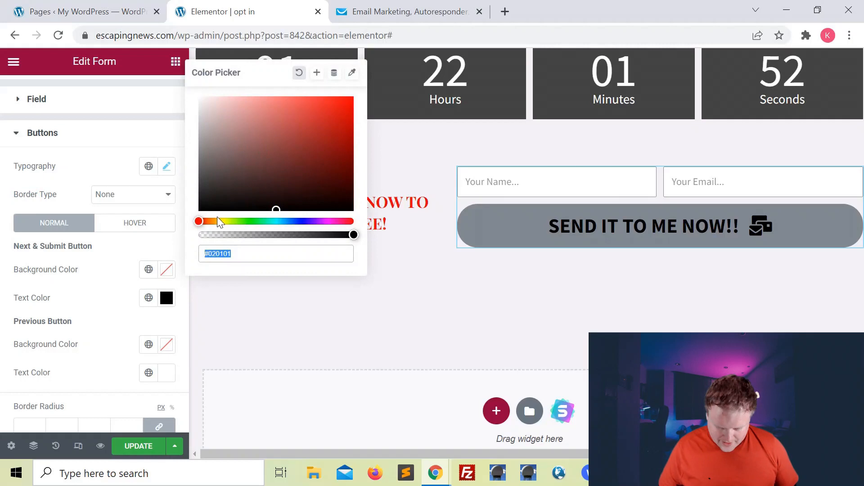
left_click_drag(201, 222, 215, 228)
left_click_drag(273, 168, 285, 110)
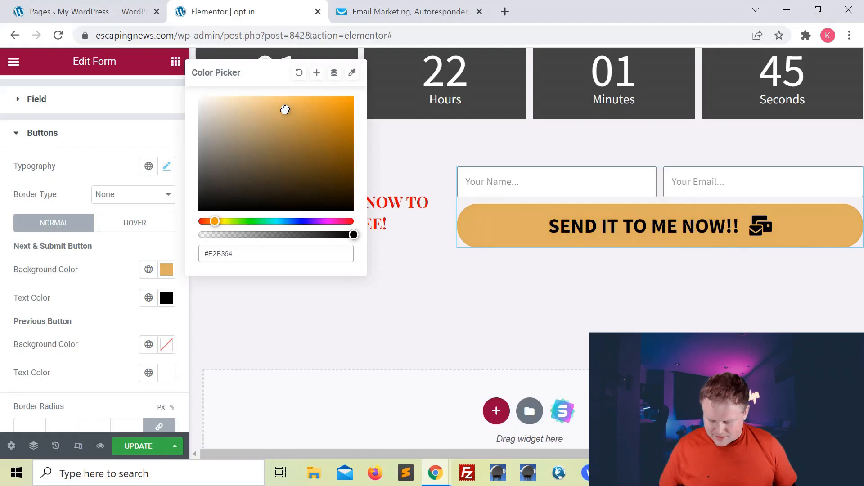
left_click(119, 277)
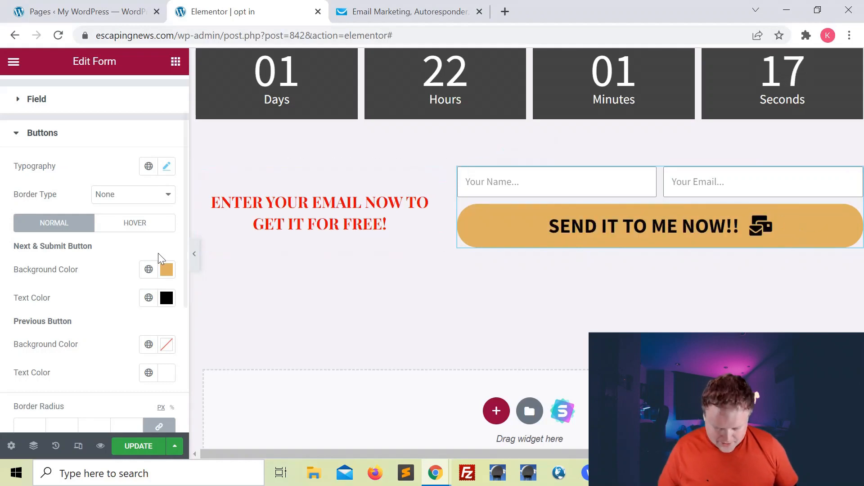
Step: Give the submit button a dark charcoal #323030 background on hover
left_click(141, 229)
scroll(125, 296, "down", 1)
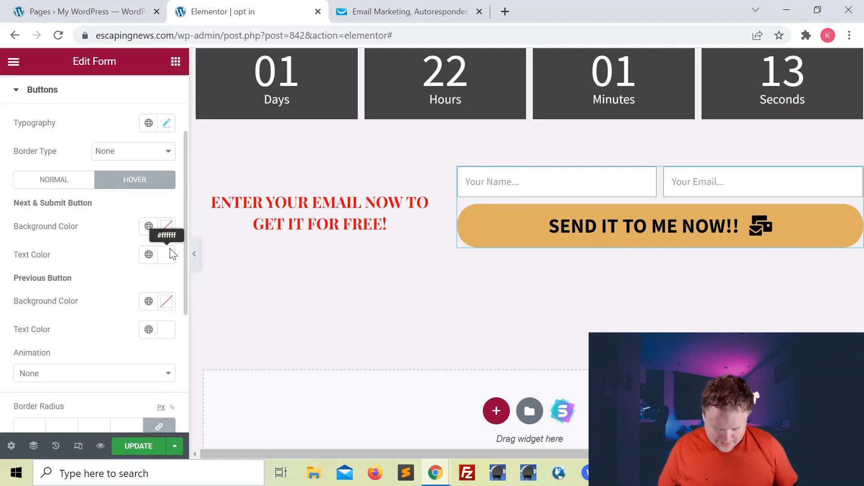
left_click(167, 226)
left_click_drag(168, 290, 102, 368)
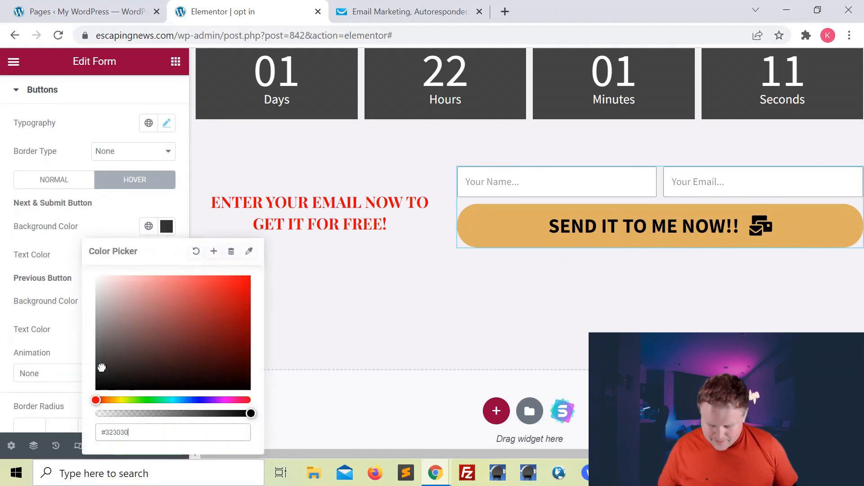
left_click(108, 235)
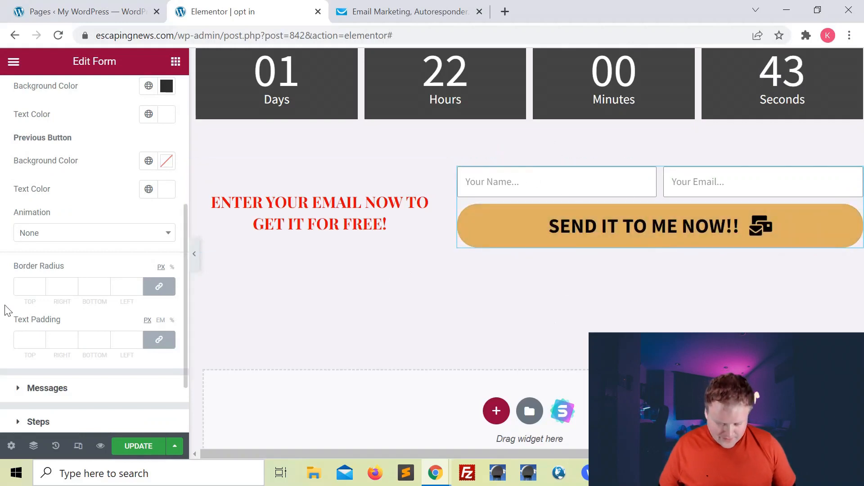
Step: Set the submit button's border radius to 5 px on all corners and preview the page
left_click(137, 284)
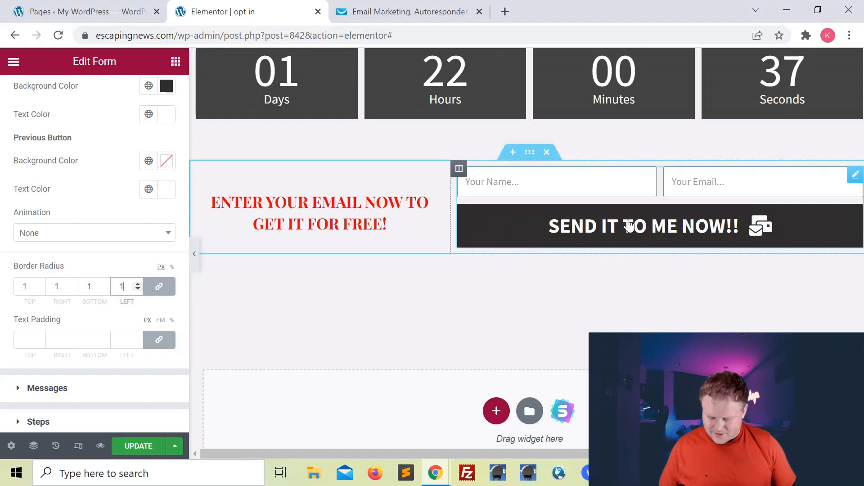
left_click(138, 284)
left_click(137, 285)
left_click(137, 284)
double_click(138, 285)
double_click(137, 284)
double_click(137, 284)
left_click(137, 285)
left_click(138, 284)
left_click(137, 284)
left_click(137, 289)
double_click(137, 289)
double_click(138, 289)
double_click(138, 289)
left_click(137, 289)
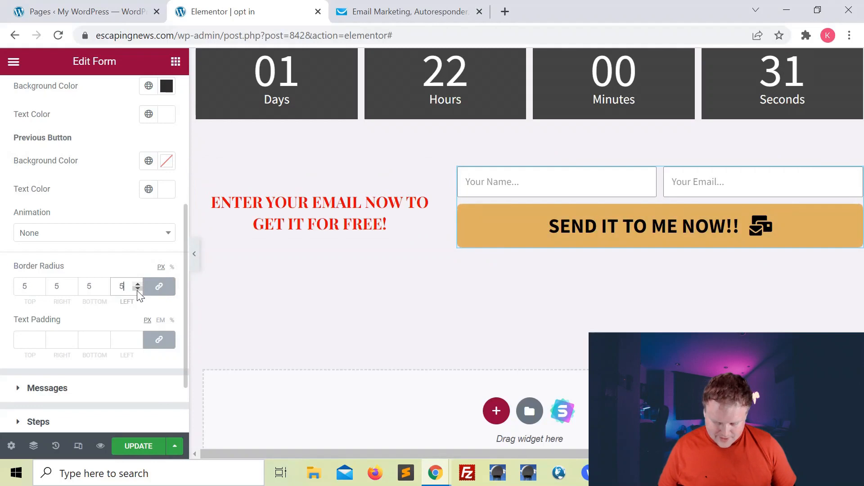
left_click(137, 285)
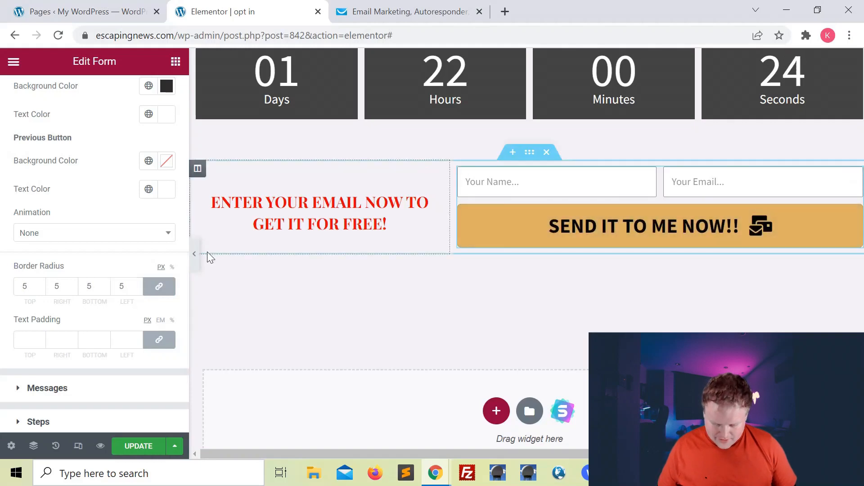
left_click(194, 254)
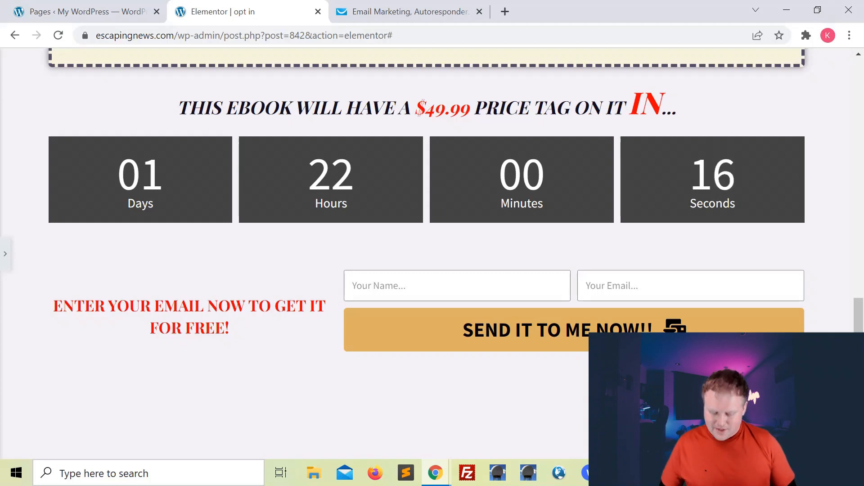
Step: Set the Name and Email fields' border radius to 5 px under Style > Field and preview
left_click(5, 259)
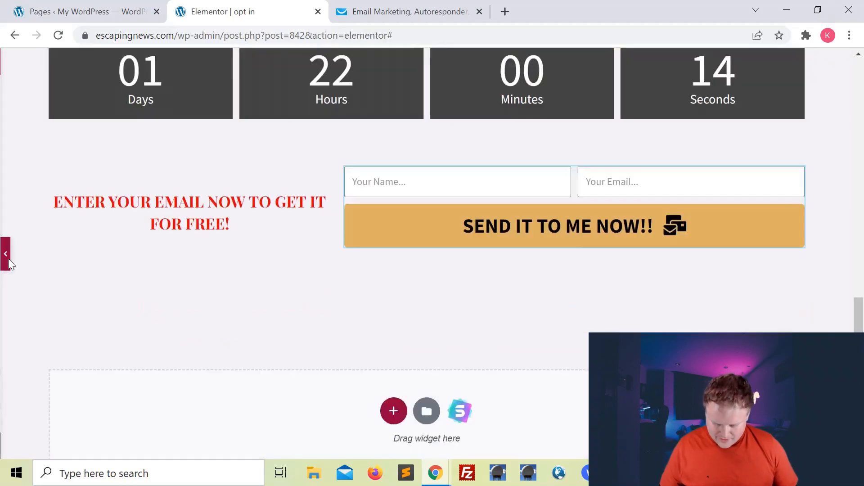
left_click(9, 259)
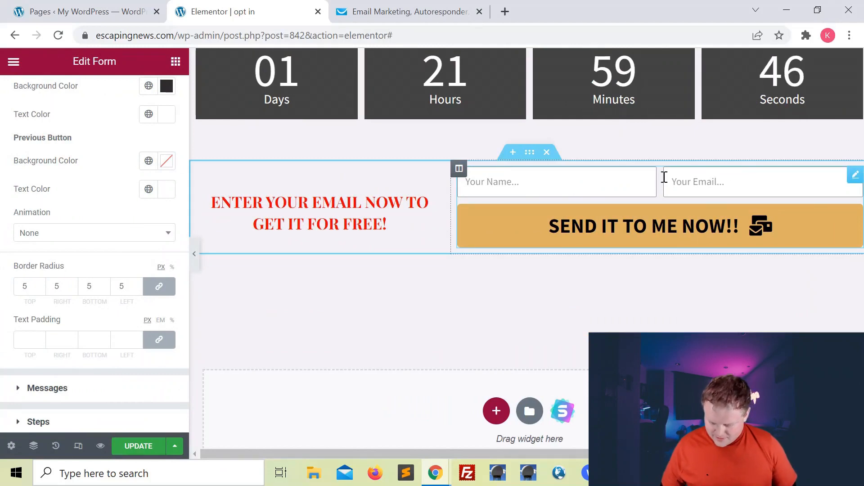
scroll(100, 222, "down", 2)
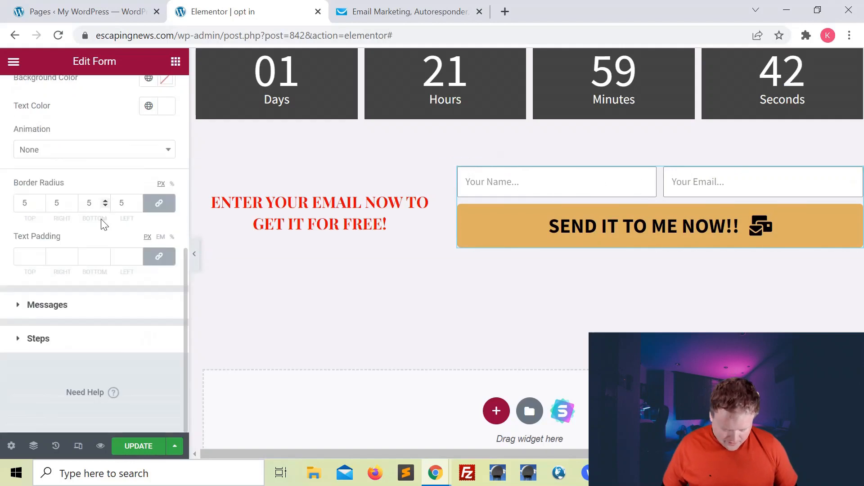
scroll(104, 225, "up", 7)
left_click(17, 169)
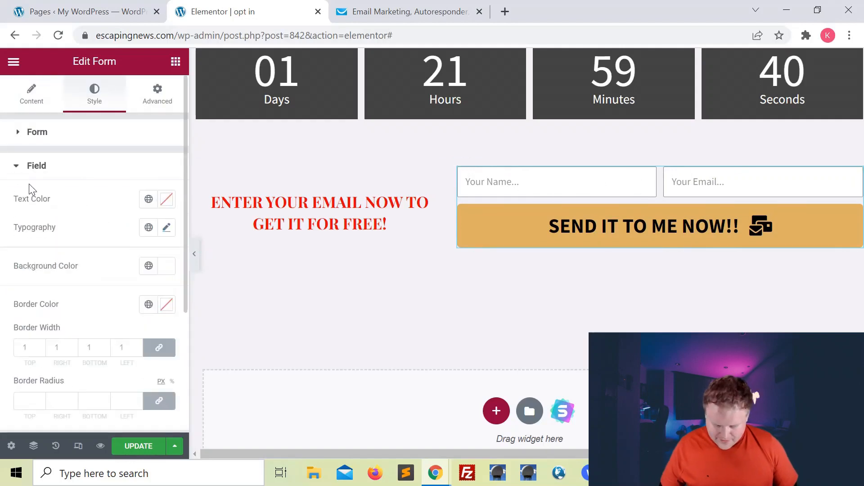
scroll(73, 262, "down", 3)
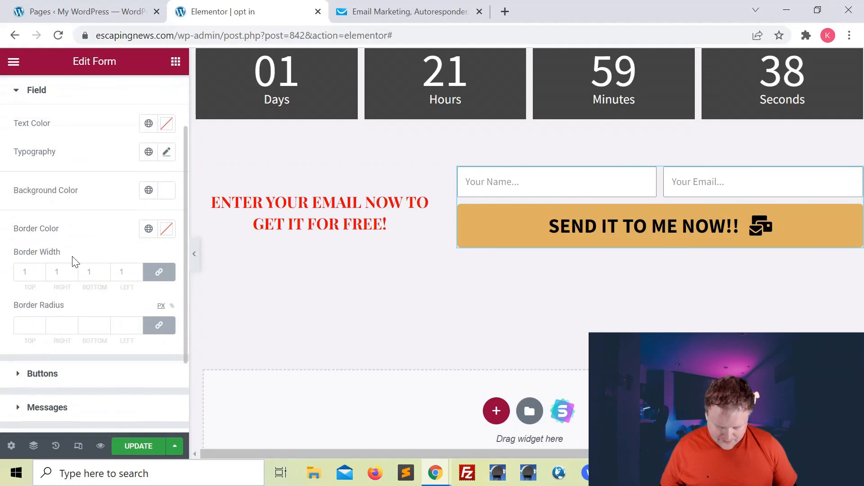
type("4")
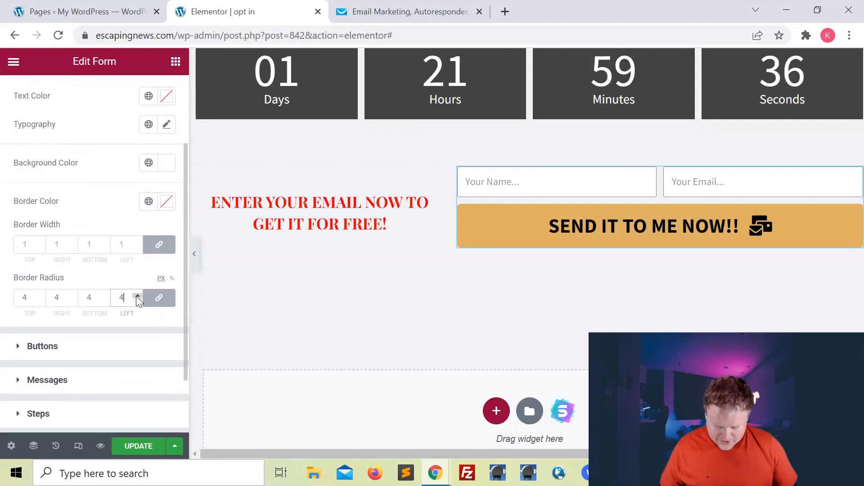
left_click(137, 296)
left_click(194, 253)
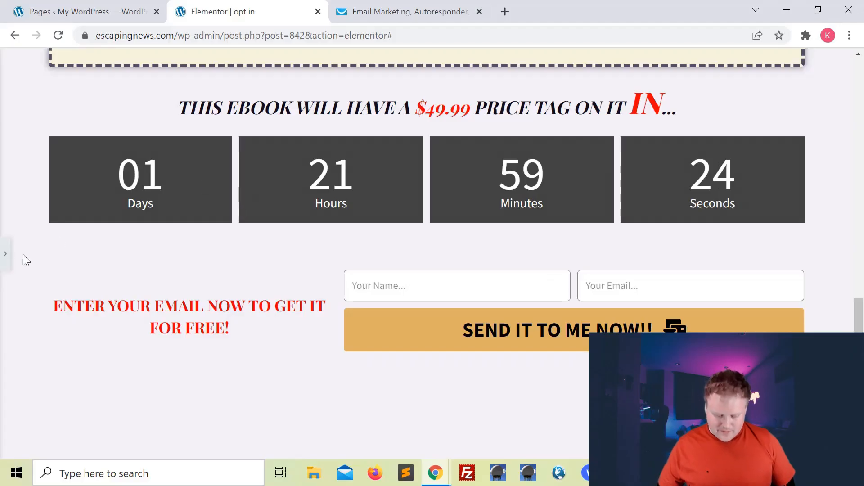
scroll(23, 255, "down", 3)
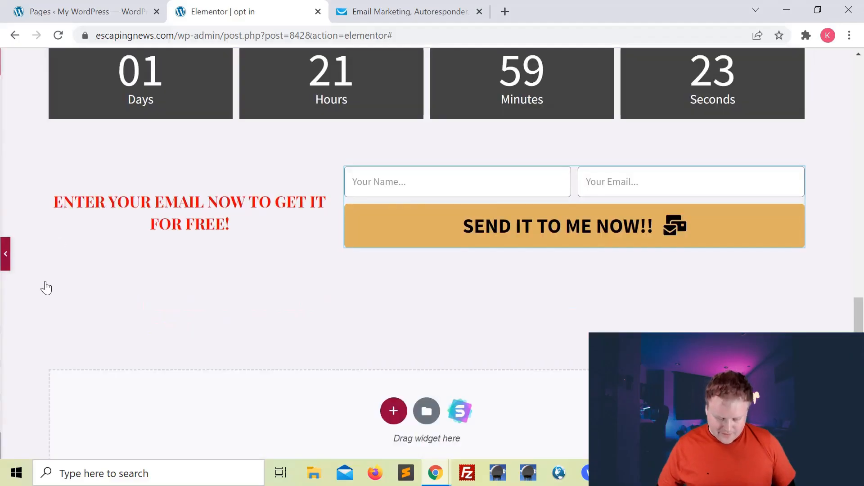
left_click(5, 262)
scroll(134, 318, "up", 2)
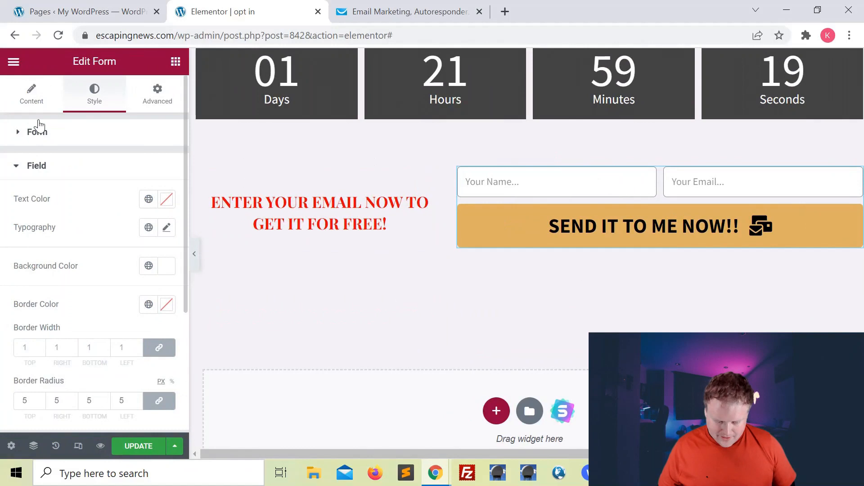
Step: Remove the Collect Submissions and Email actions from Actions After Submit
left_click(35, 98)
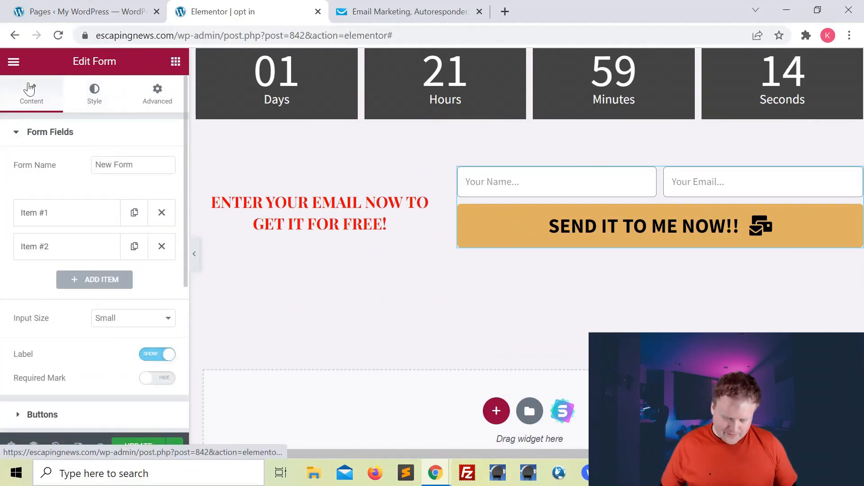
scroll(40, 242, "down", 5)
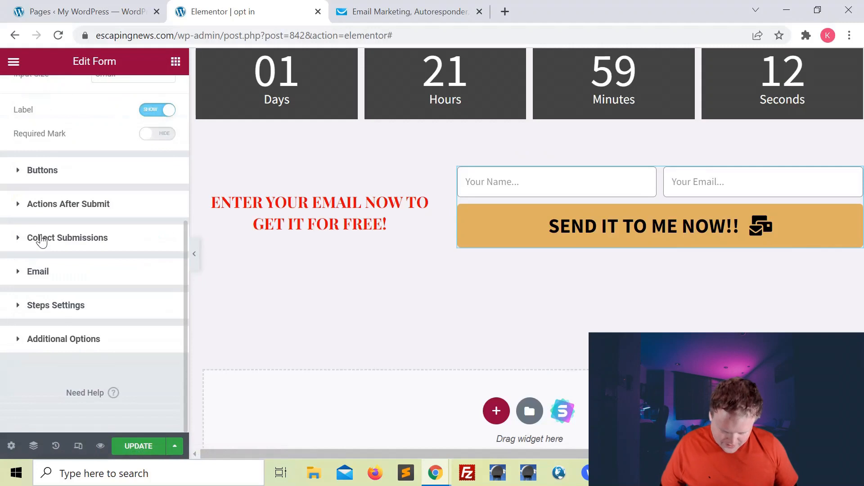
left_click(19, 202)
scroll(40, 207, "down", 2)
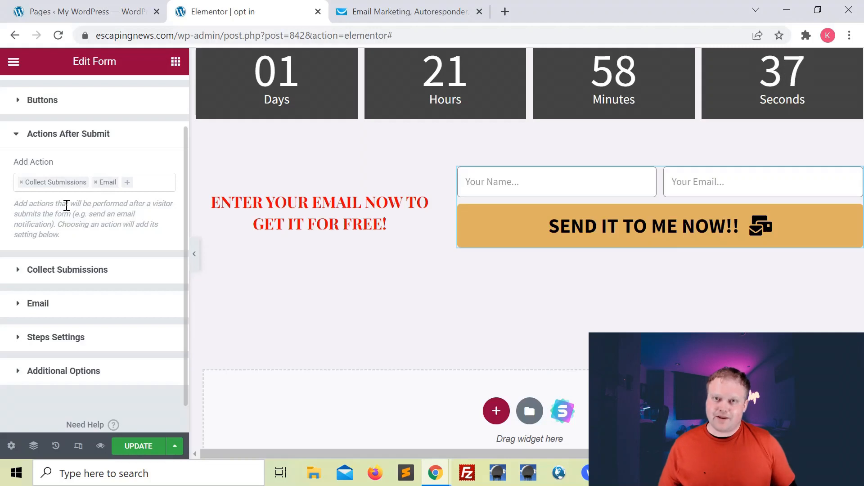
left_click(21, 182)
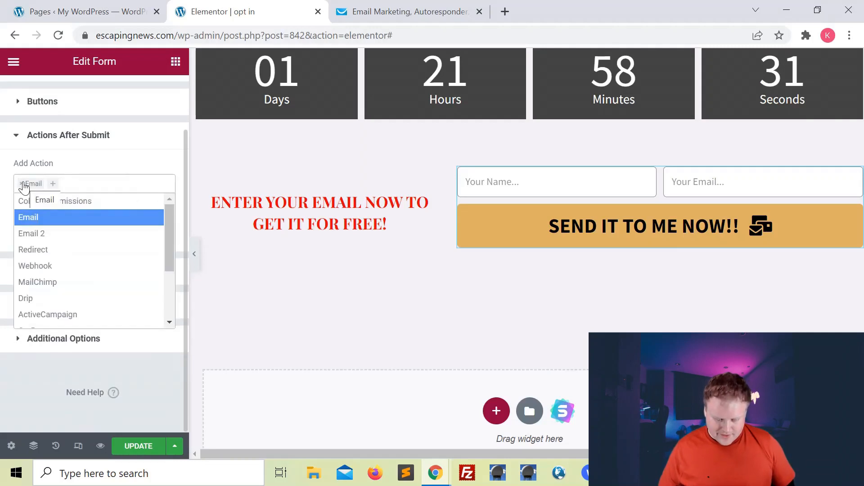
left_click(21, 183)
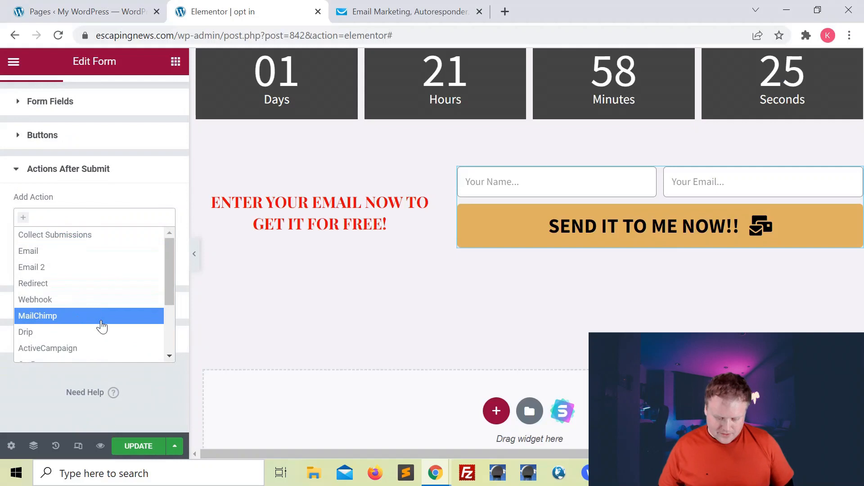
Step: Add GetResponse as the form's after-submit action
scroll(102, 328, "down", 1)
scroll(102, 327, "down", 1)
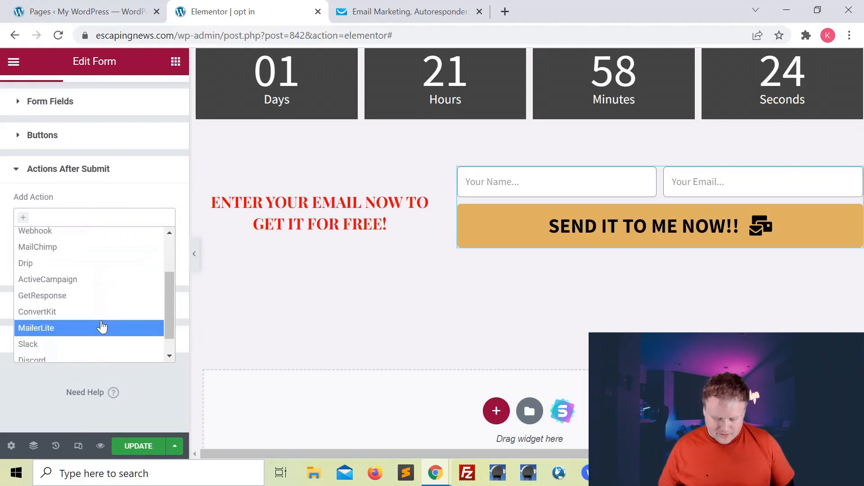
left_click(68, 299)
scroll(54, 270, "down", 1)
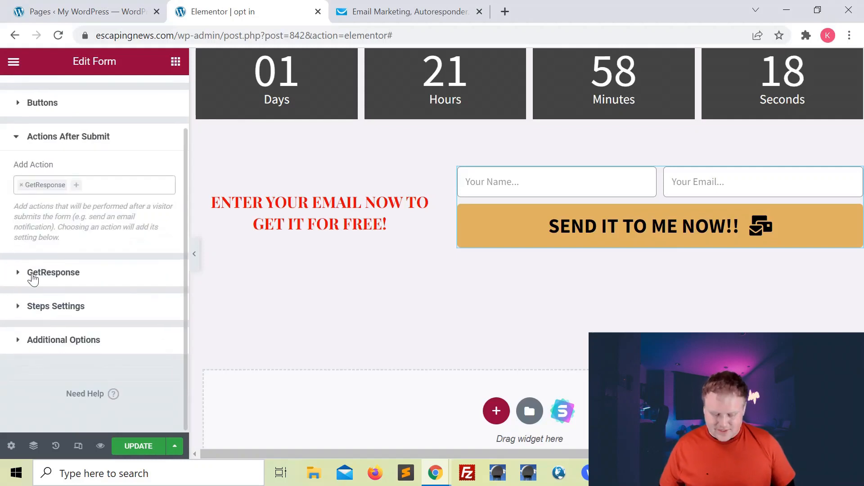
Step: Expand the GetResponse action settings, showing the Default API key, and bring up the GetResponse dashboard
left_click(18, 276)
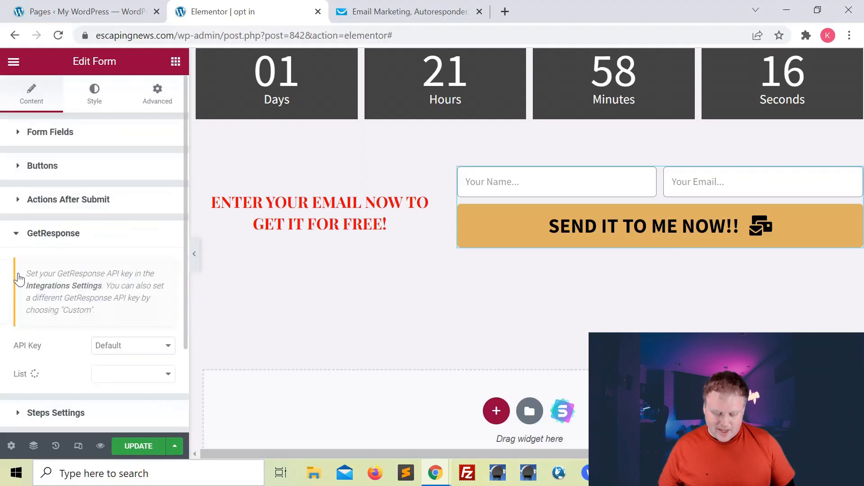
scroll(66, 293, "down", 2)
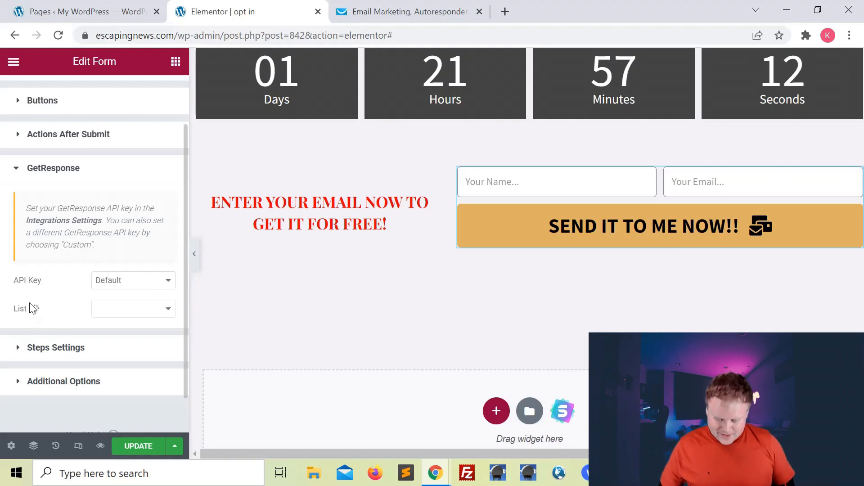
left_click(404, 18)
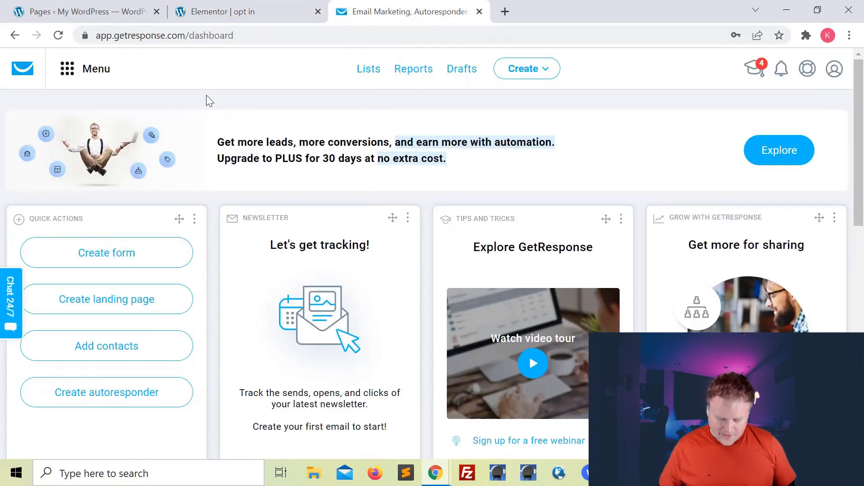
Step: Copy the WordPress API key from GetResponse's Integrations and API page
left_click(72, 69)
left_click(87, 310)
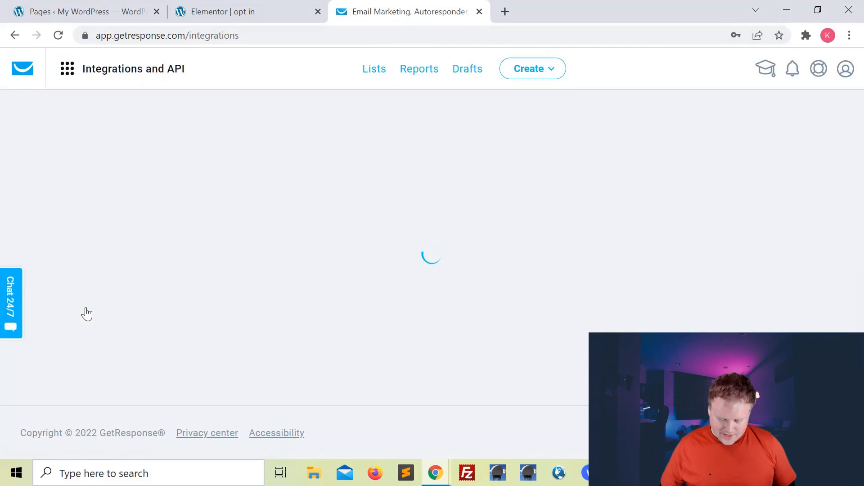
left_click(308, 150)
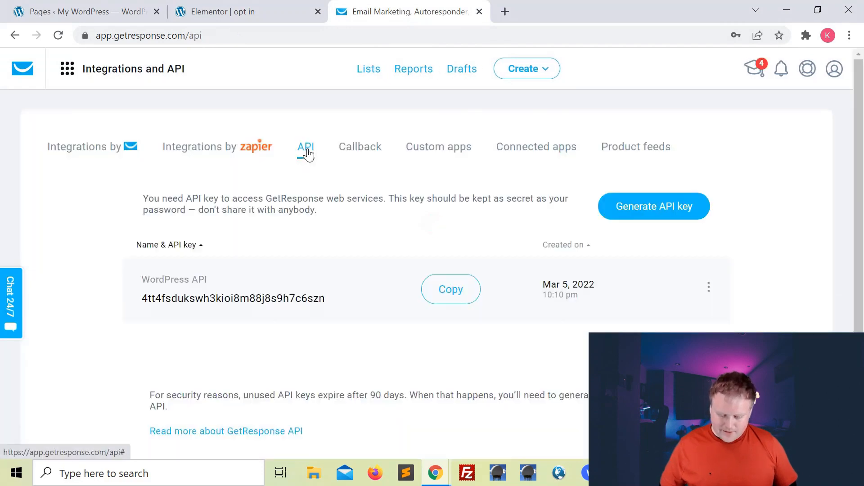
left_click(450, 295)
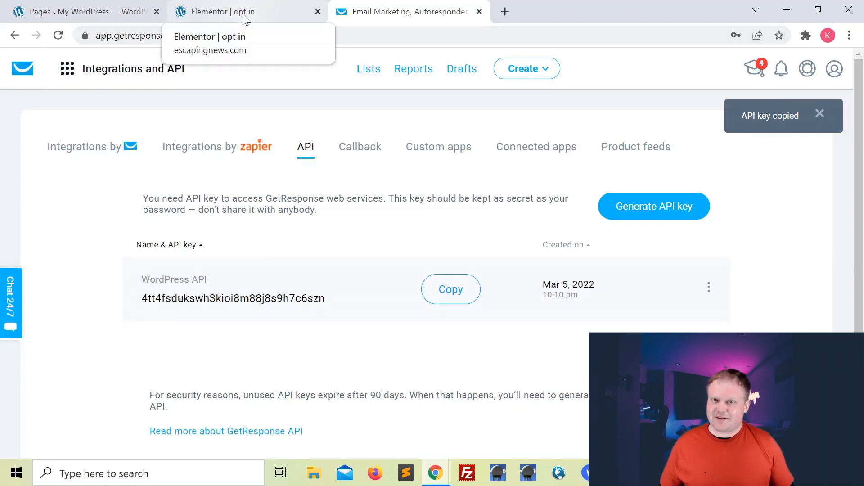
Step: Set the GetResponse action to use the pasted custom API key and the Test List list
left_click(108, 8)
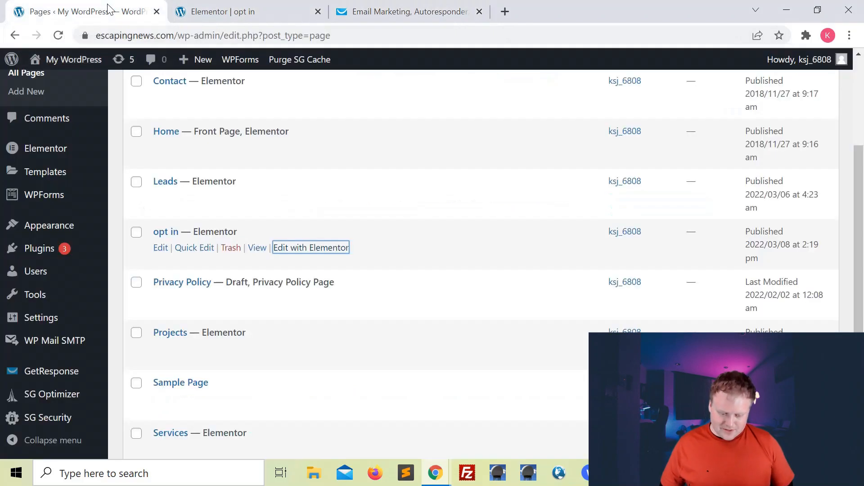
left_click(207, 10)
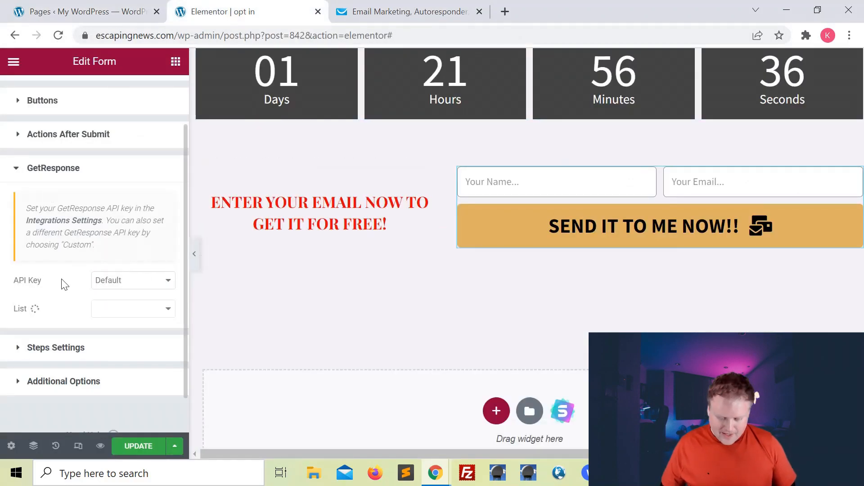
left_click(109, 288)
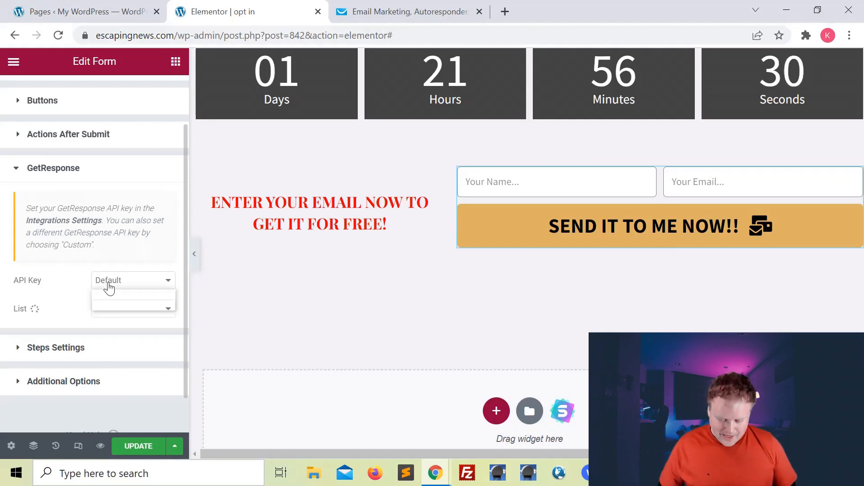
left_click(114, 303)
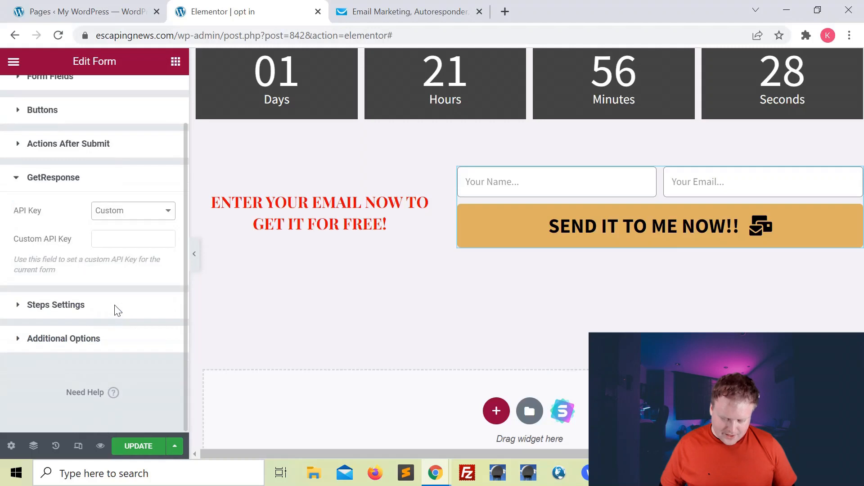
left_click(107, 241)
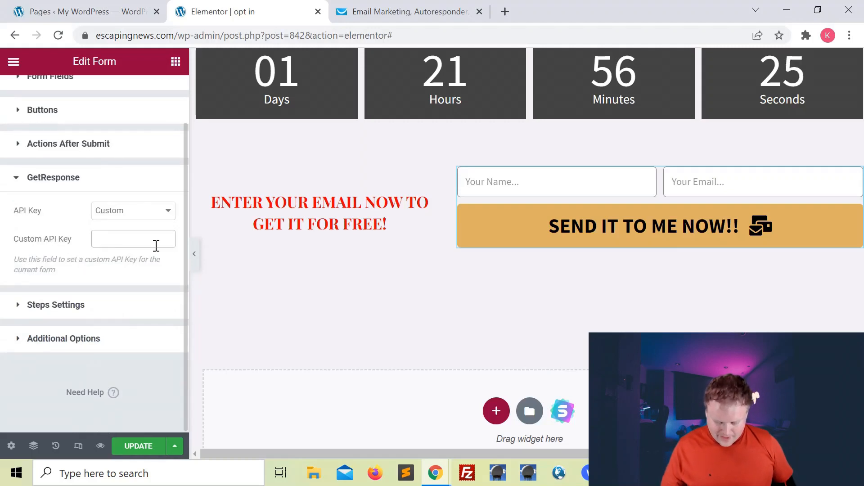
key("ctrl+v")
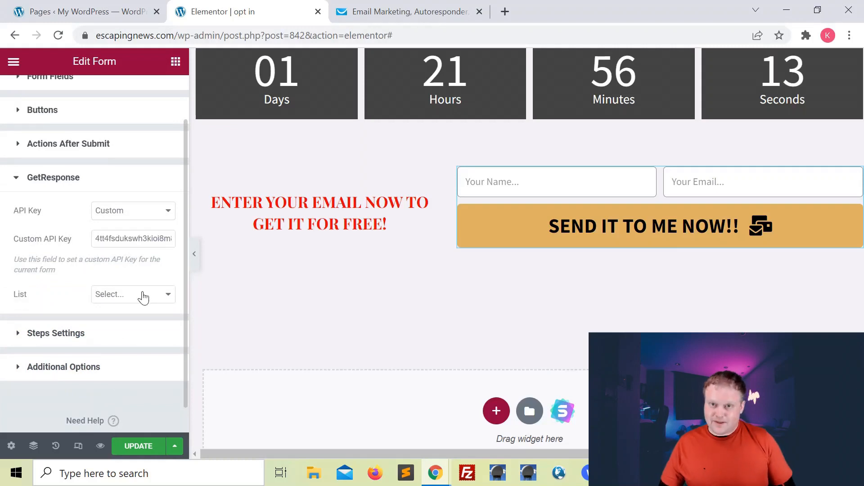
left_click(143, 295)
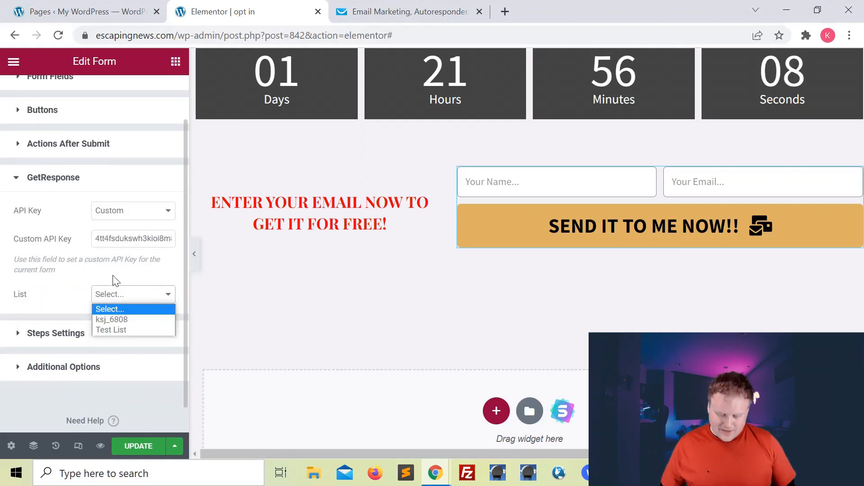
left_click(119, 331)
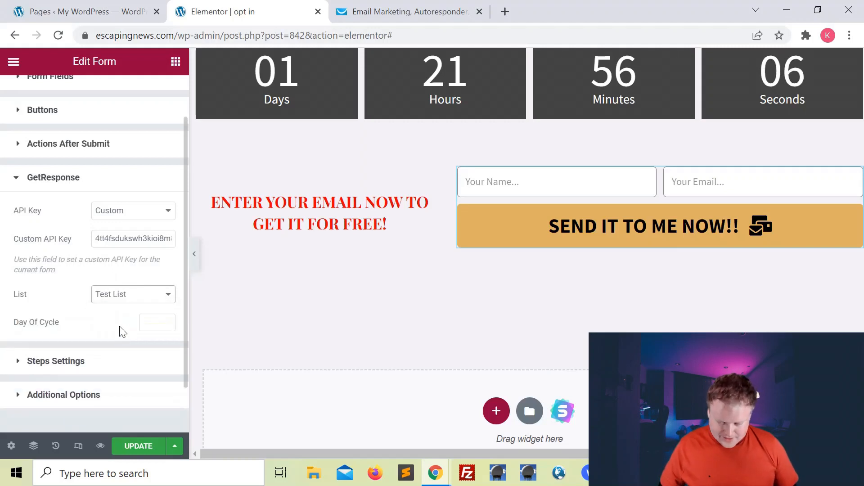
Step: Enter 0 for Day Of Cycle and map GetResponse's Email field to Field #2
left_click(154, 322)
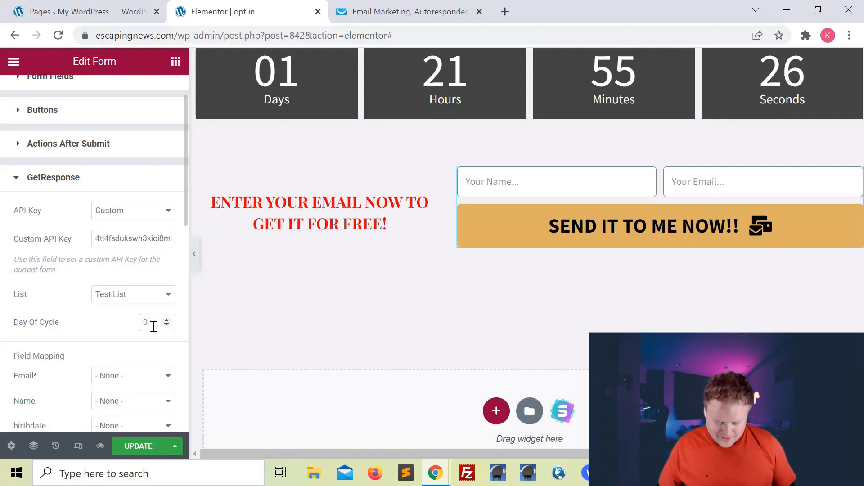
left_click(53, 177)
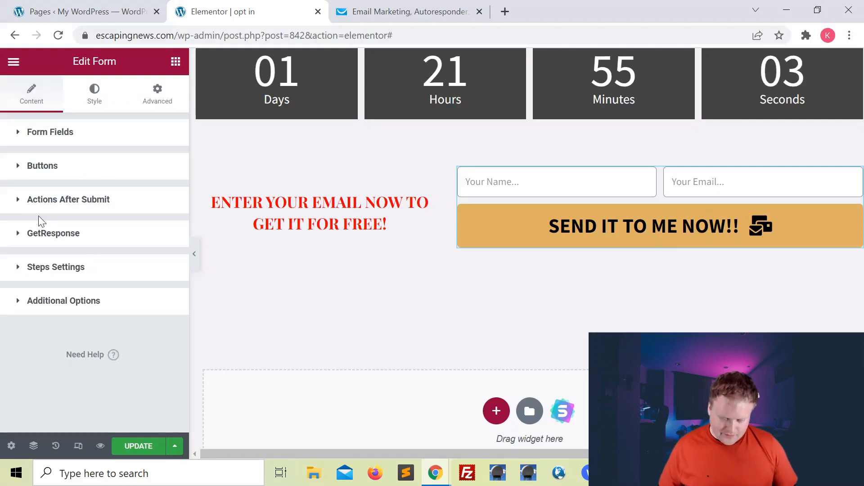
left_click(19, 201)
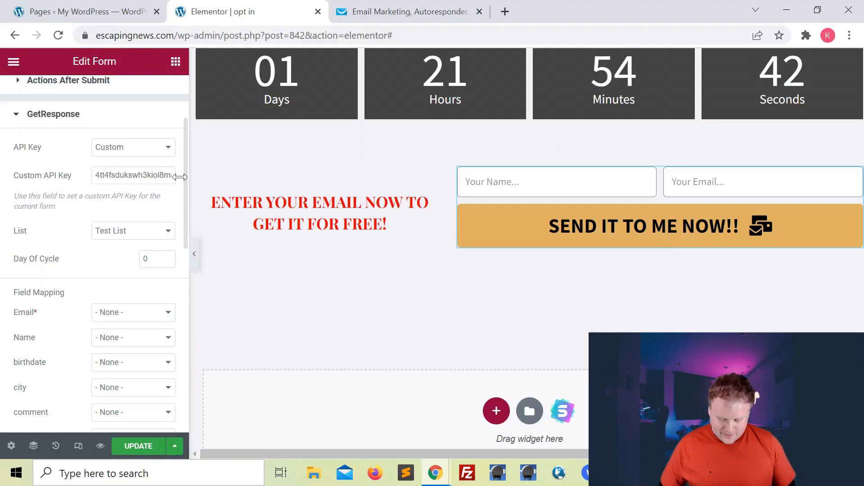
scroll(126, 237, "down", 2)
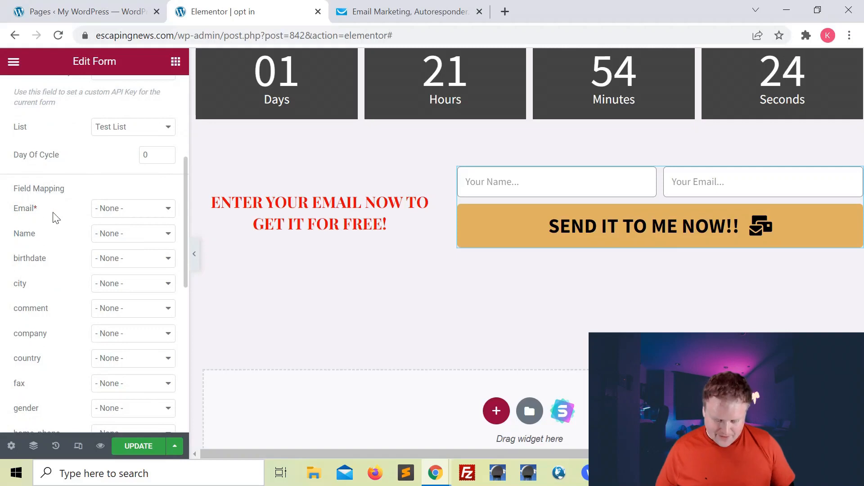
left_click(106, 208)
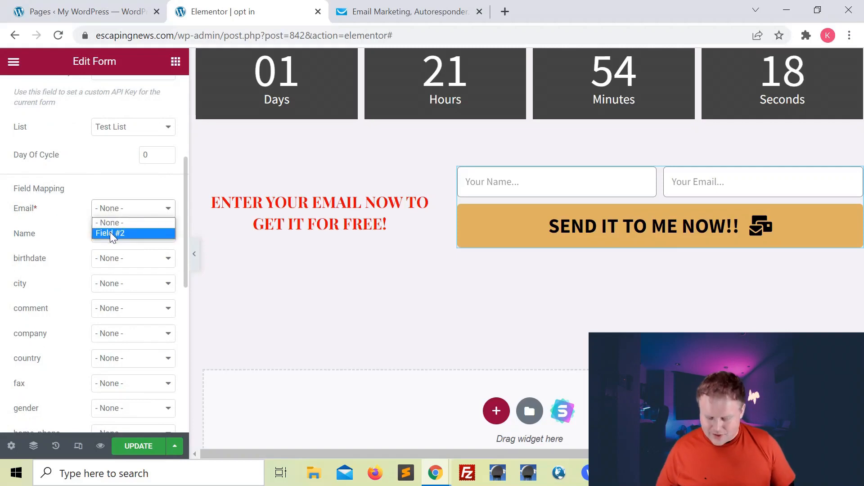
left_click(110, 233)
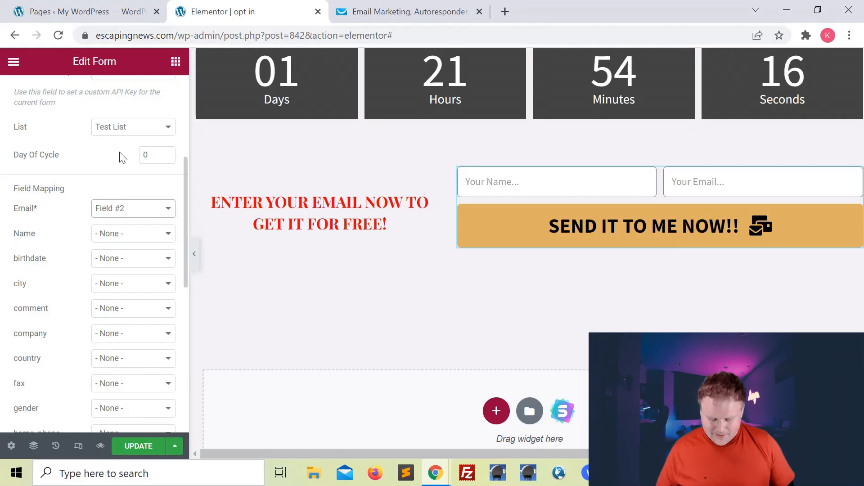
scroll(123, 157, "up", 5)
Step: Review the Item #2 email field, then open the GetResponse settings to check its Field Mapping
left_click(18, 132)
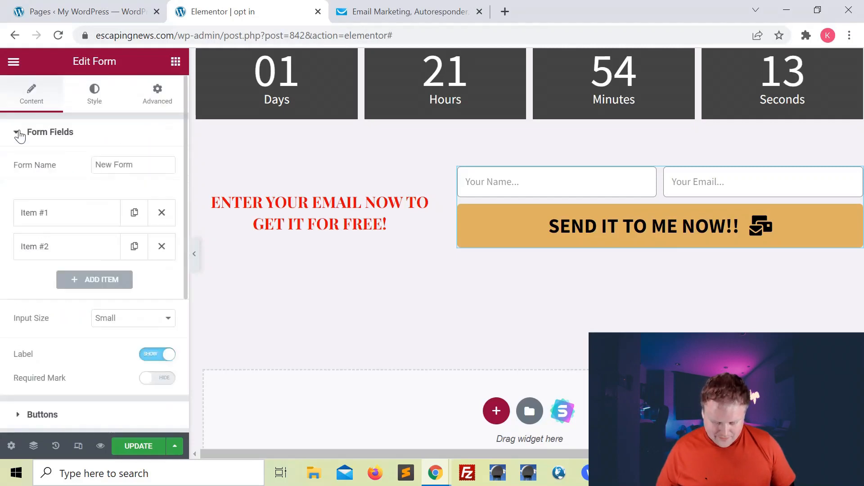
scroll(85, 210, "down", 1)
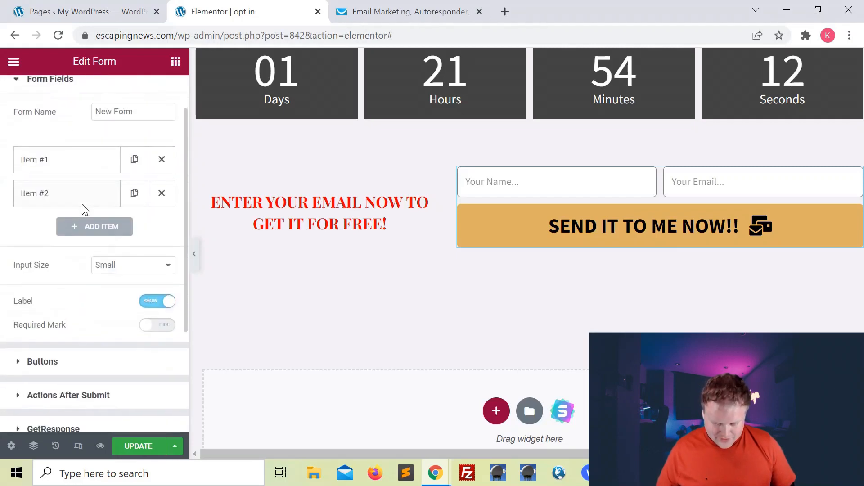
left_click(34, 195)
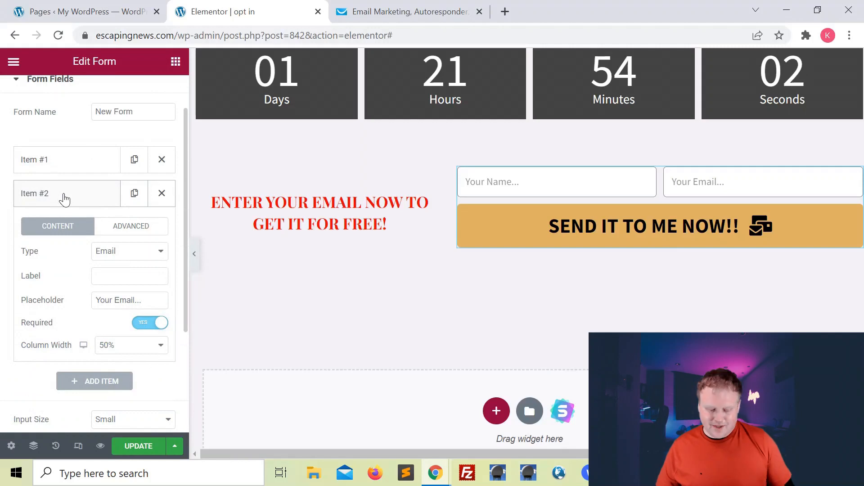
scroll(64, 199, "down", 1)
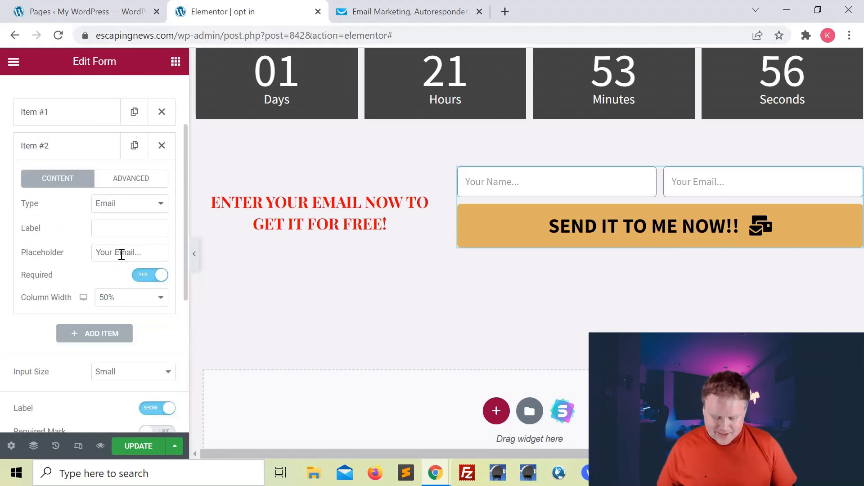
left_click_drag(153, 252, 88, 256)
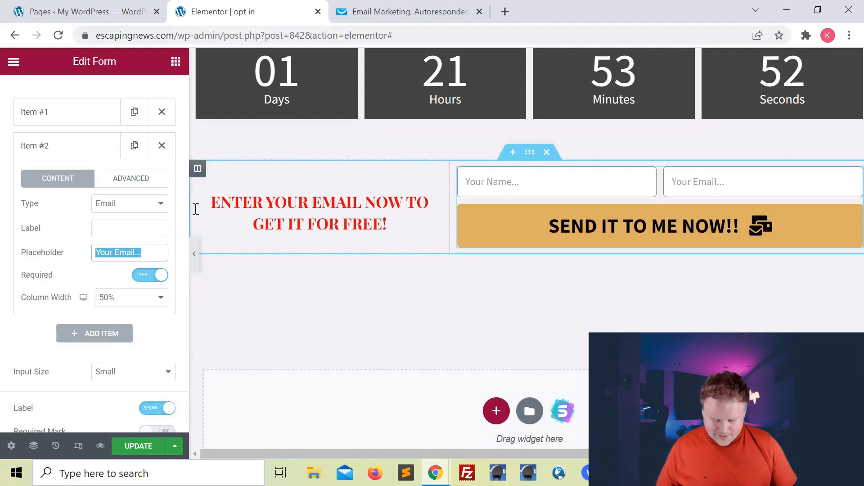
scroll(69, 252, "down", 2)
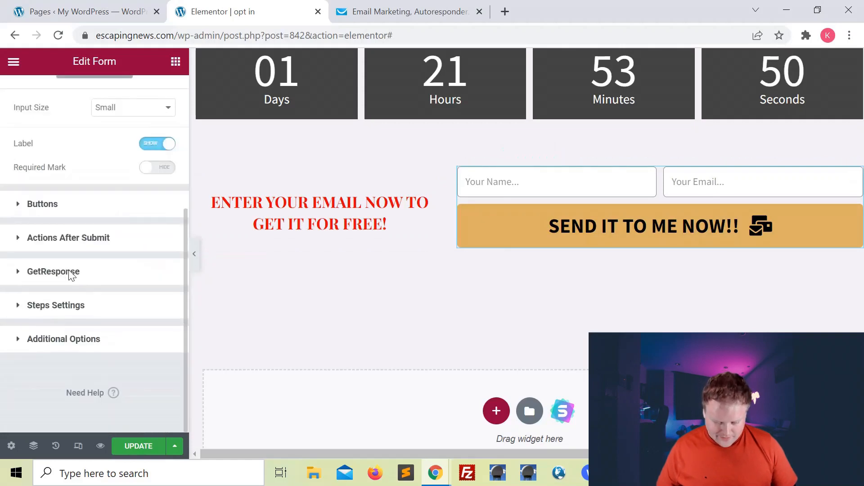
left_click(17, 272)
scroll(86, 306, "down", 5)
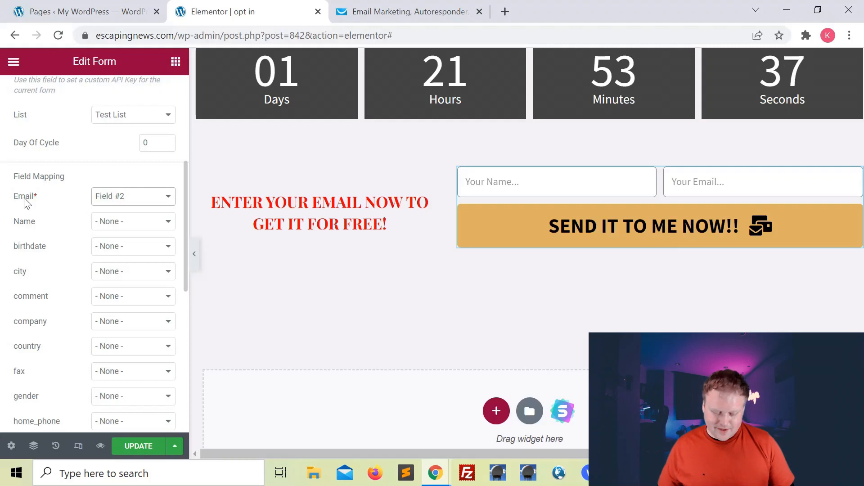
Step: Map GetResponse's Name value to the form's Field #1 in Field Mapping
left_click(110, 231)
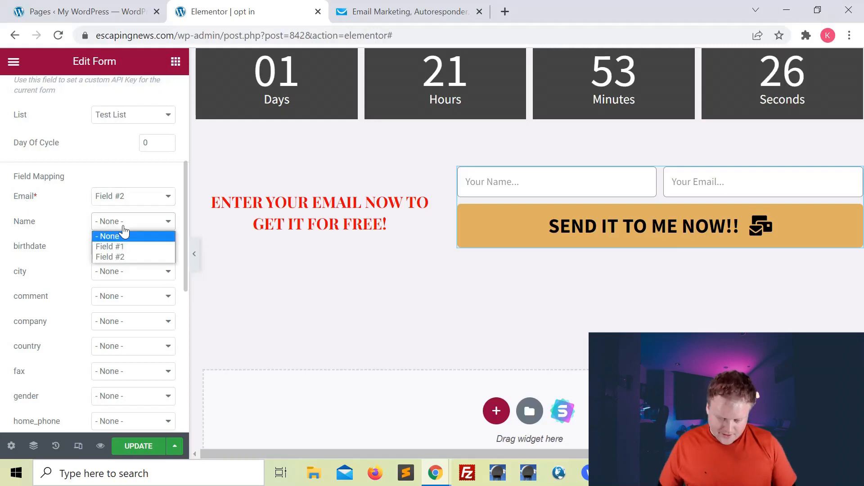
left_click(109, 247)
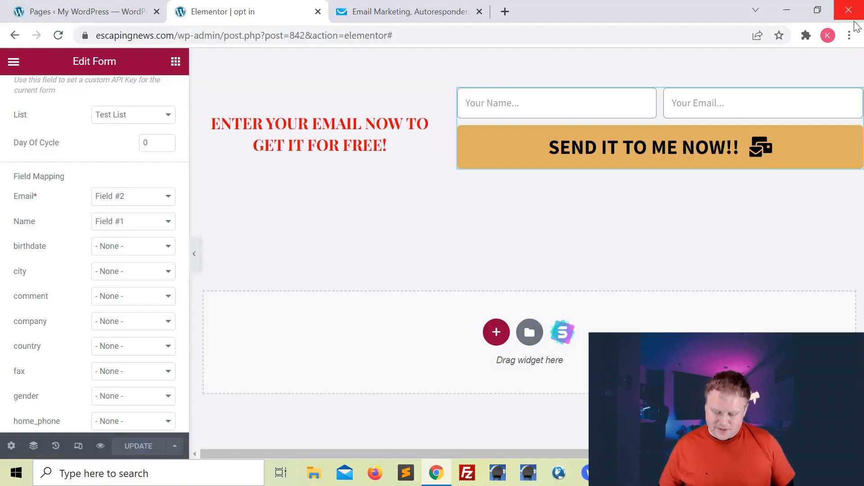
left_click(849, 35)
Step: Load escapingnews.com/opt-in in a new Incognito window and scroll down to the signup form
left_click(793, 88)
key("ctrl+v")
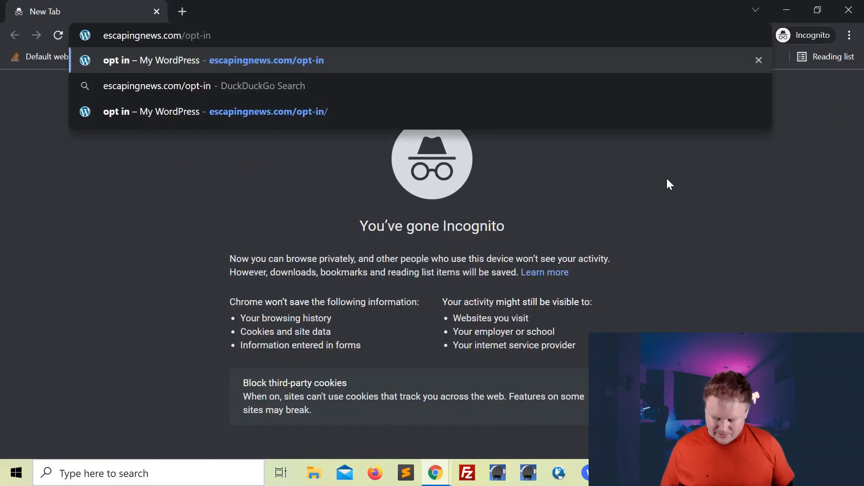
key("Return")
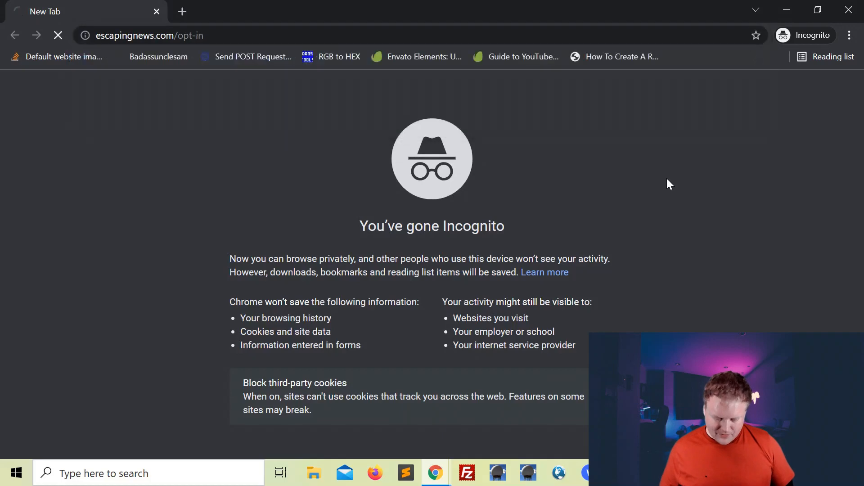
scroll(667, 179, "down", 10)
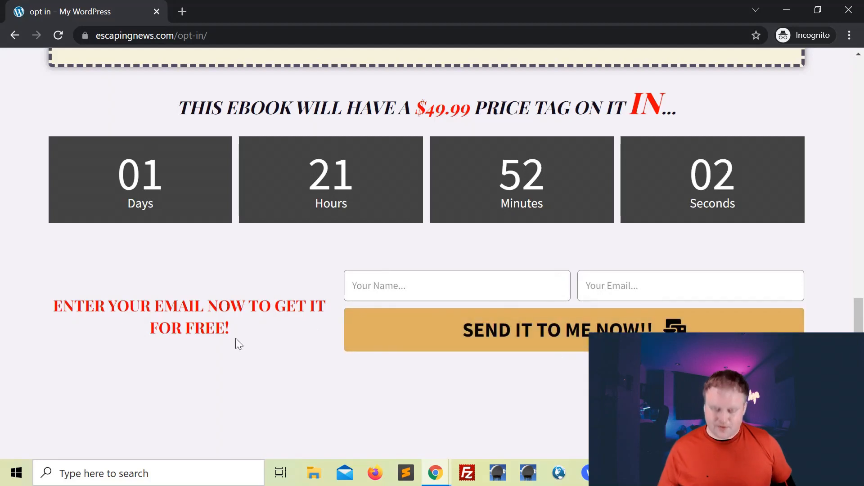
Step: In GetResponse, go to Lists and open Test List's contacts, which shows Found: 0
left_click(787, 9)
left_click(385, 12)
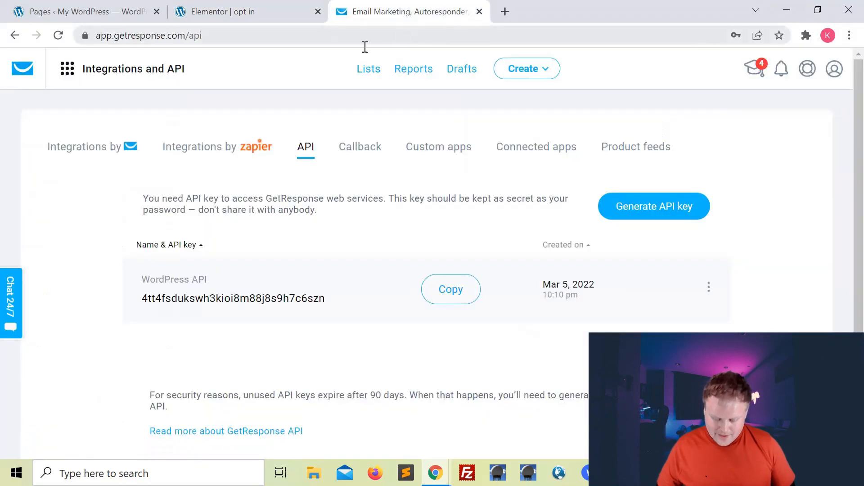
left_click(371, 72)
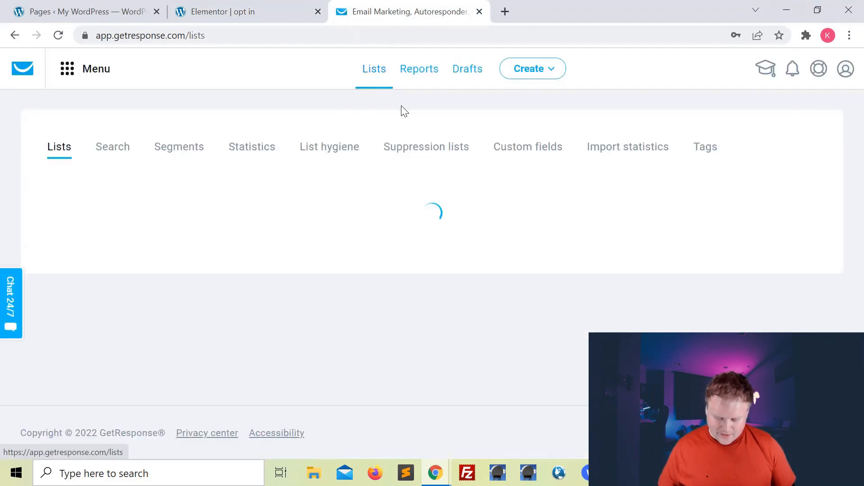
scroll(315, 239, "down", 1)
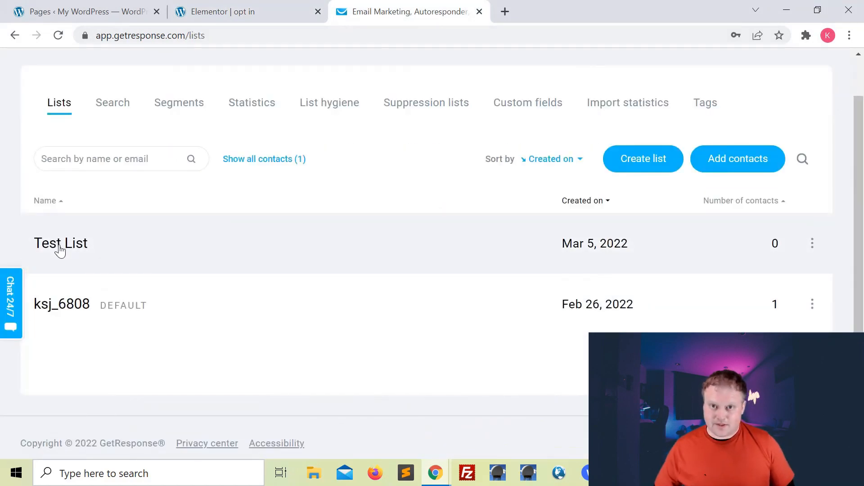
left_click(60, 246)
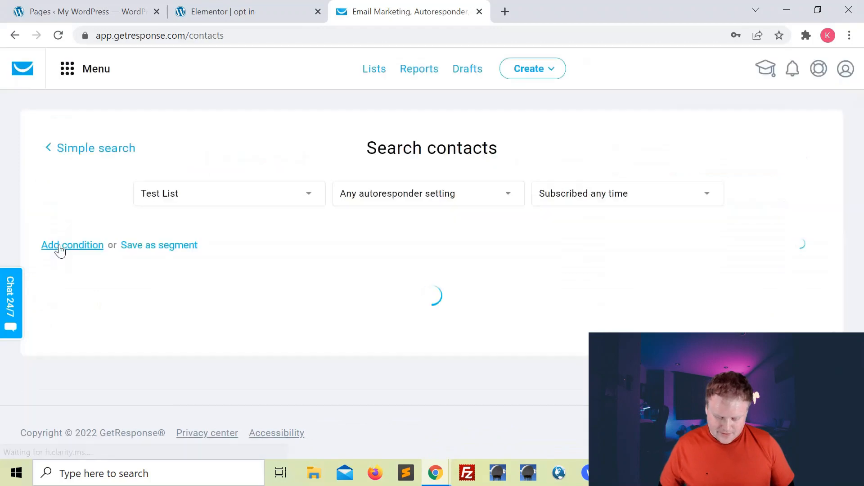
scroll(460, 226, "down", 2)
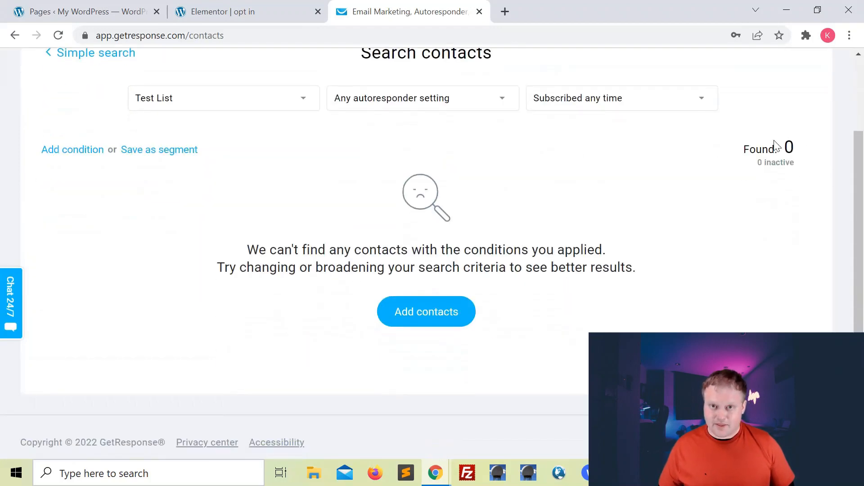
Step: On the incognito opt-in page, enter a test name and email and submit 'Send It To Me Now!!'
mouse_move(435, 473)
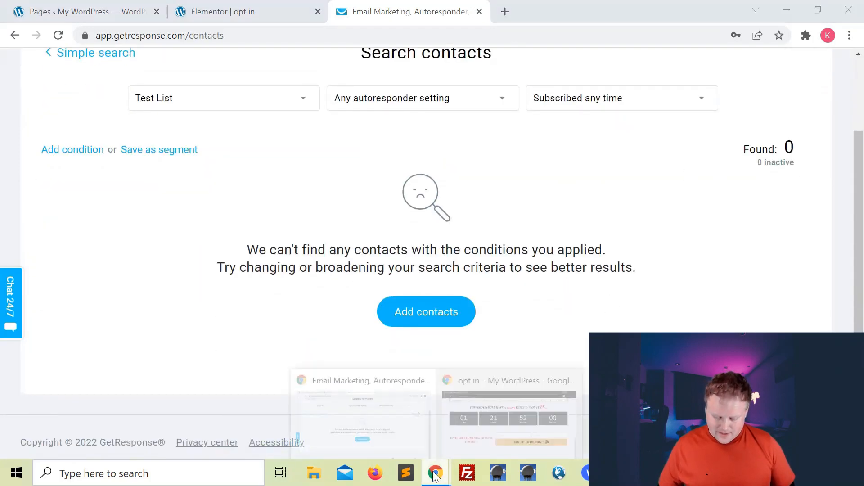
left_click(553, 381)
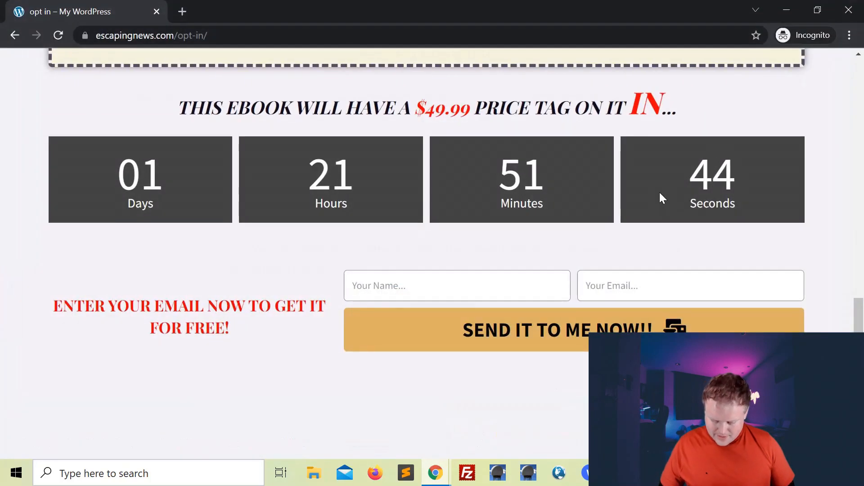
left_click(424, 293)
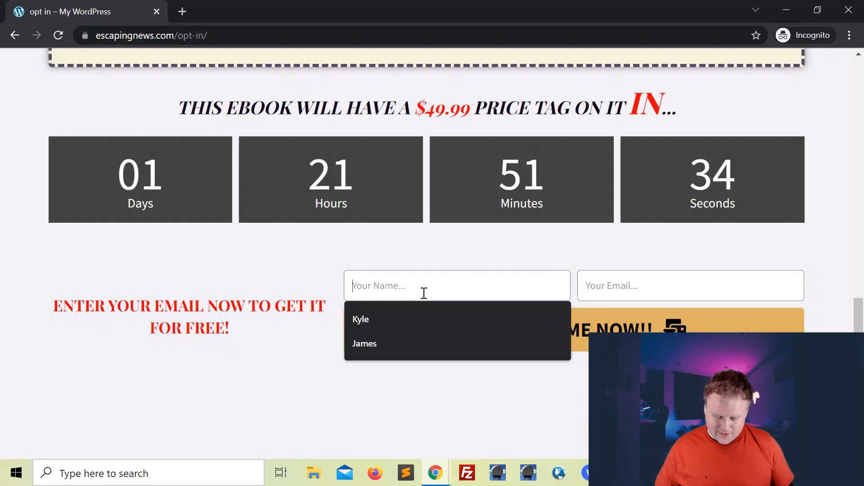
type("Kyle")
key("Tab")
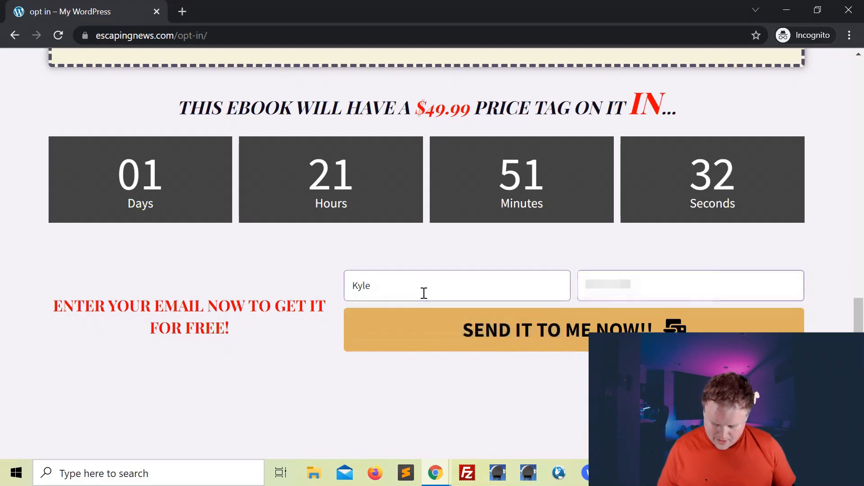
type("ky")
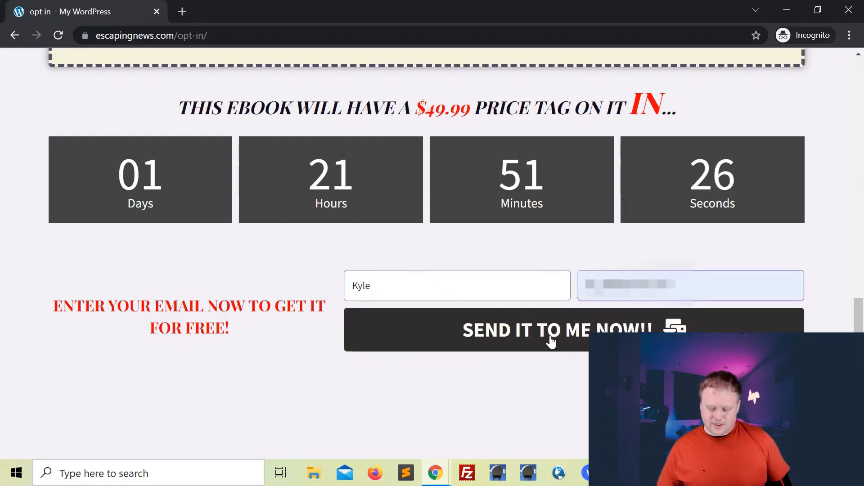
left_click(552, 342)
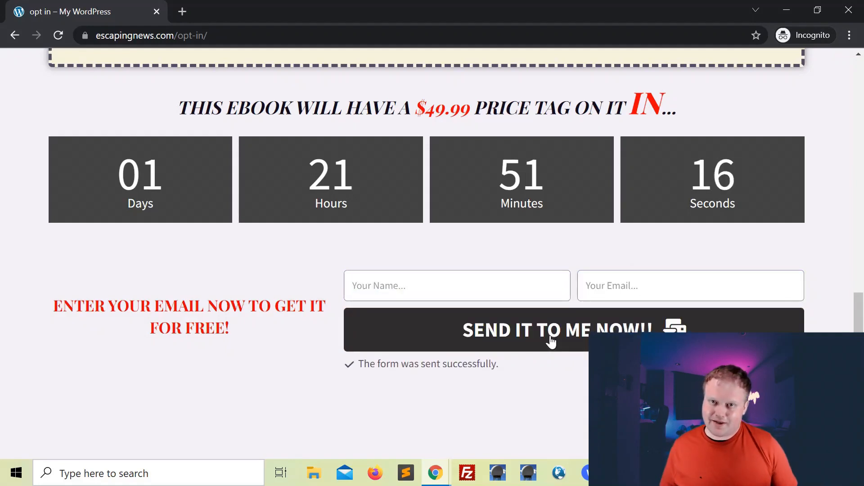
Step: Reload GetResponse's Test List contacts page to check for the new signup
left_click(439, 476)
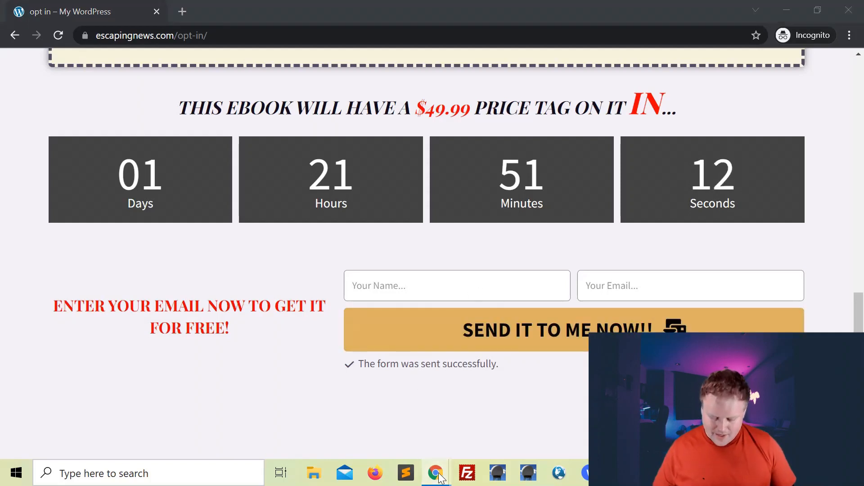
left_click(425, 407)
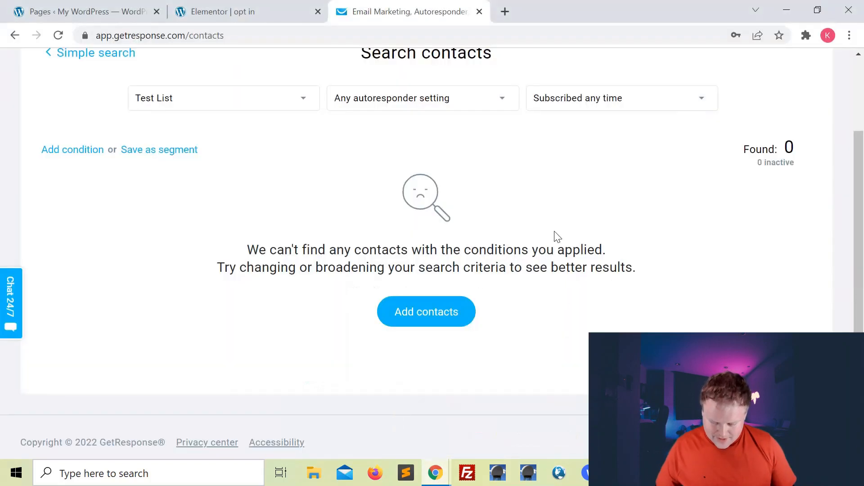
left_click(59, 35)
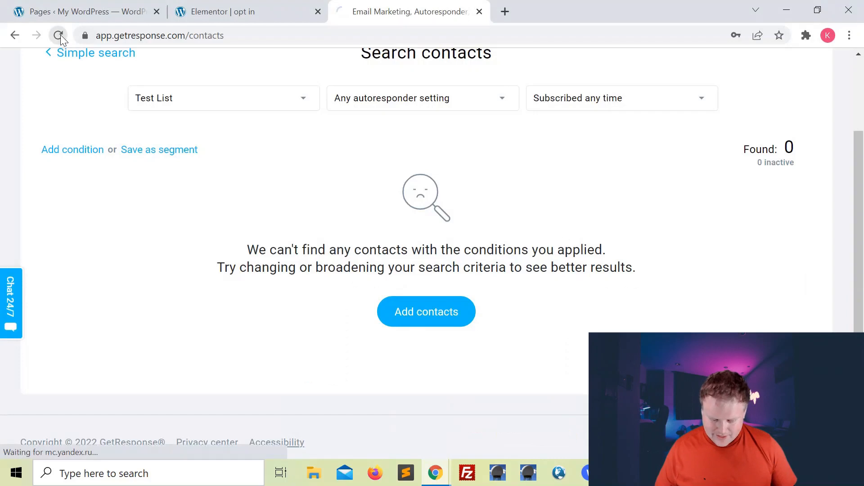